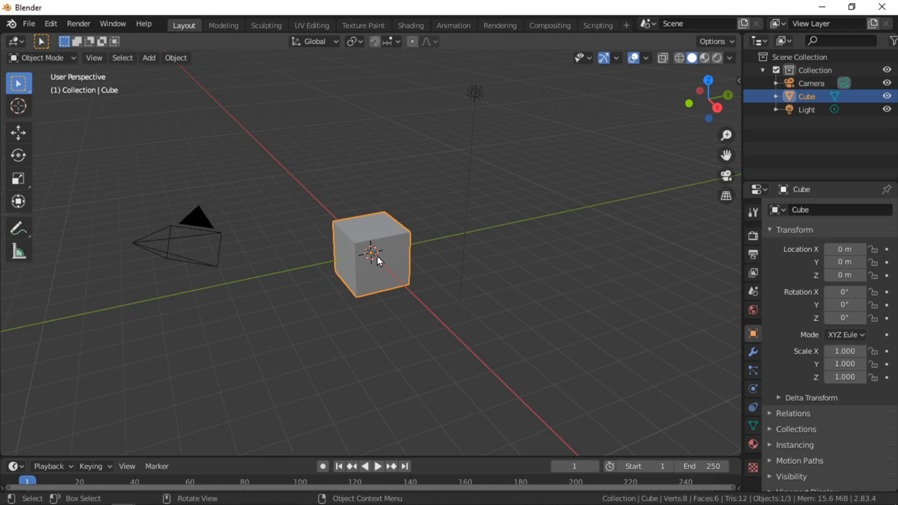
Move the cube straight up along the Z axis by about 3 m from the world origin
{"action": "key", "text": "KP_1"}
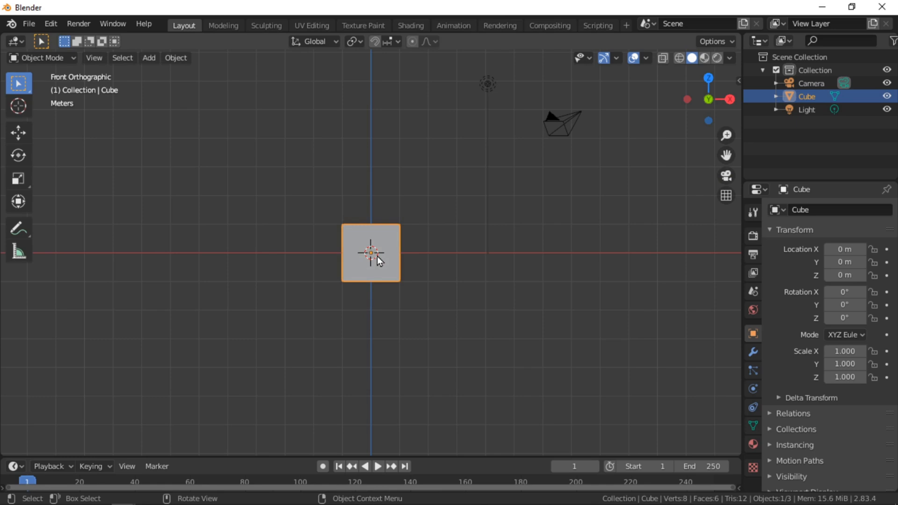
{"action": "key", "text": "g"}
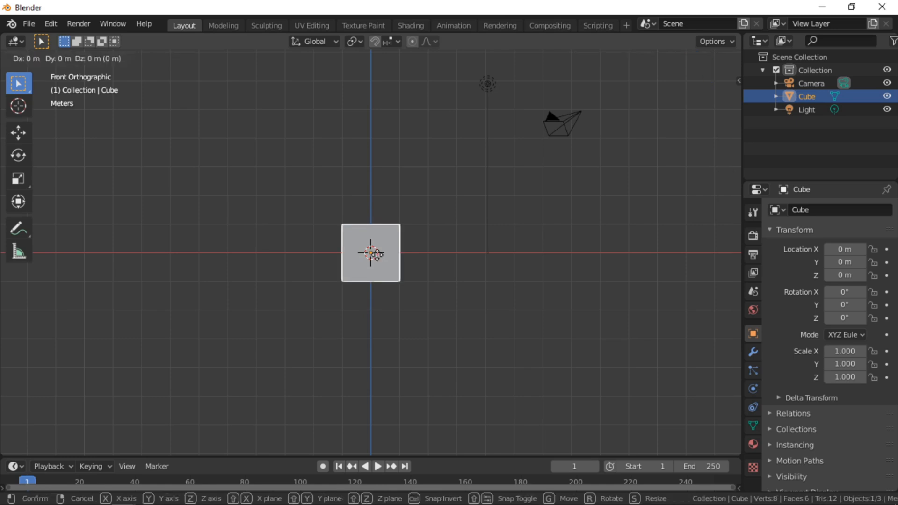
{"action": "key", "text": "z"}
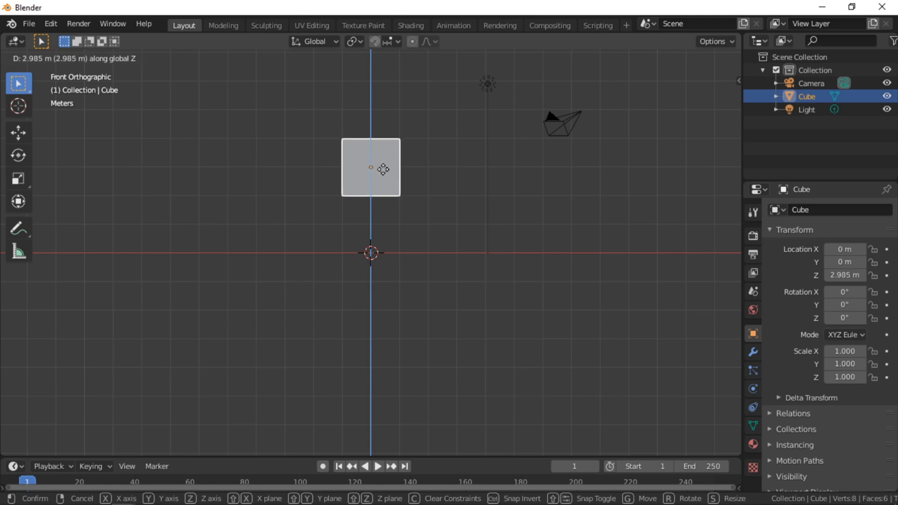
{"action": "left_click", "coordinate": [383, 169]}
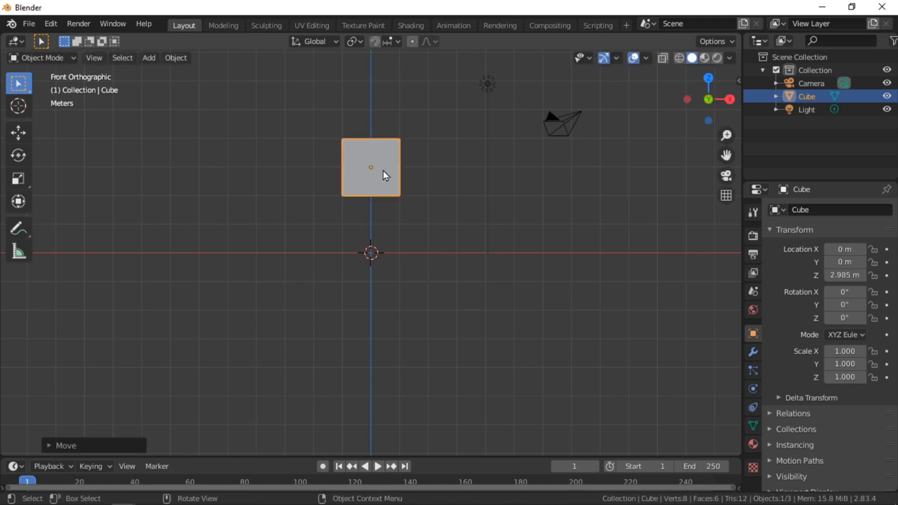
Select the cube's top face in face select mode and snap the 3D cursor to it
{"action": "middle_click_drag", "start_coordinate": [382, 171], "coordinate": [382, 182]}
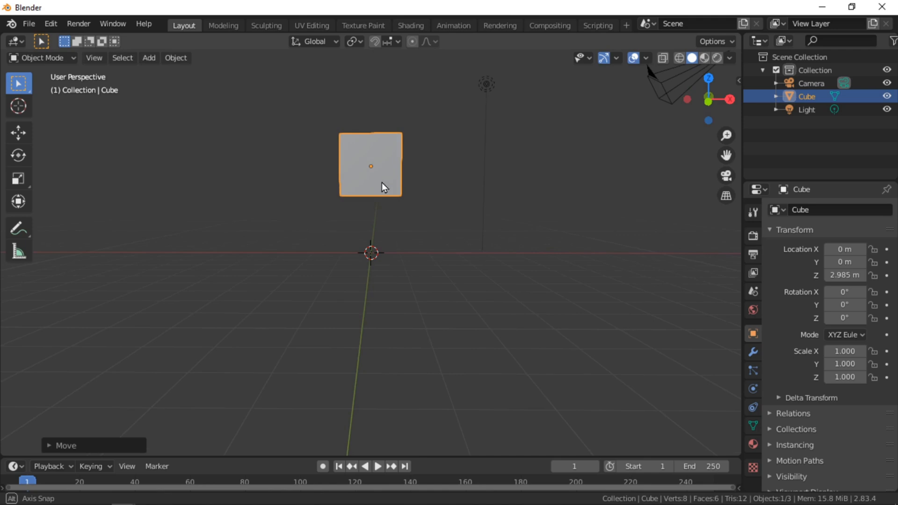
{"action": "middle_click_drag", "start_coordinate": [381, 183], "coordinate": [399, 256]}
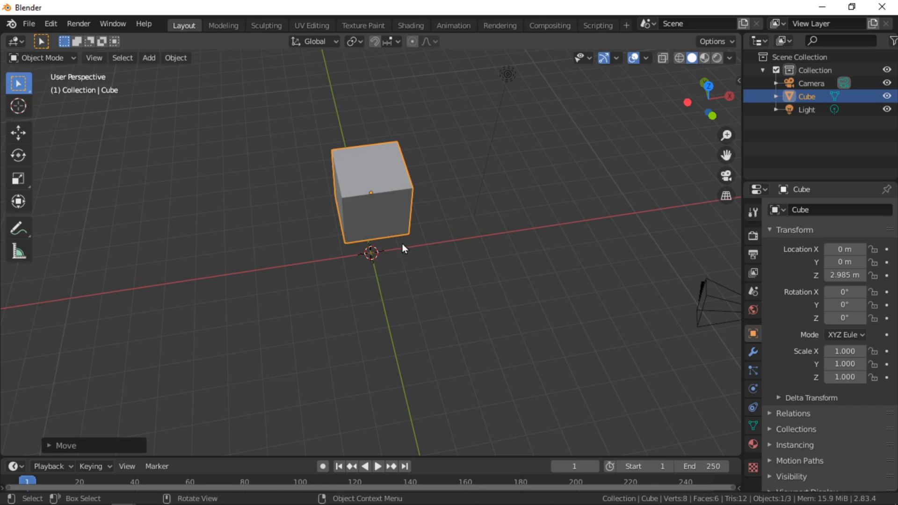
{"action": "key", "text": "Tab"}
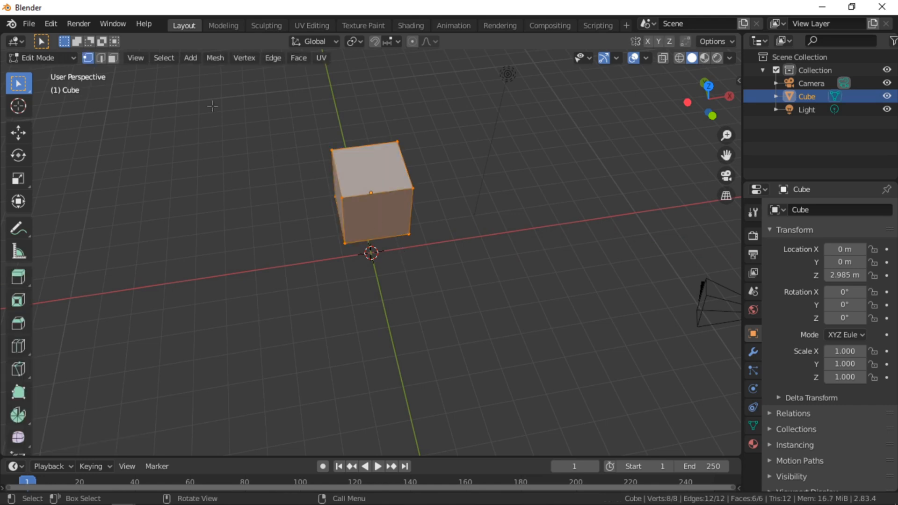
{"action": "left_click", "coordinate": [113, 59]}
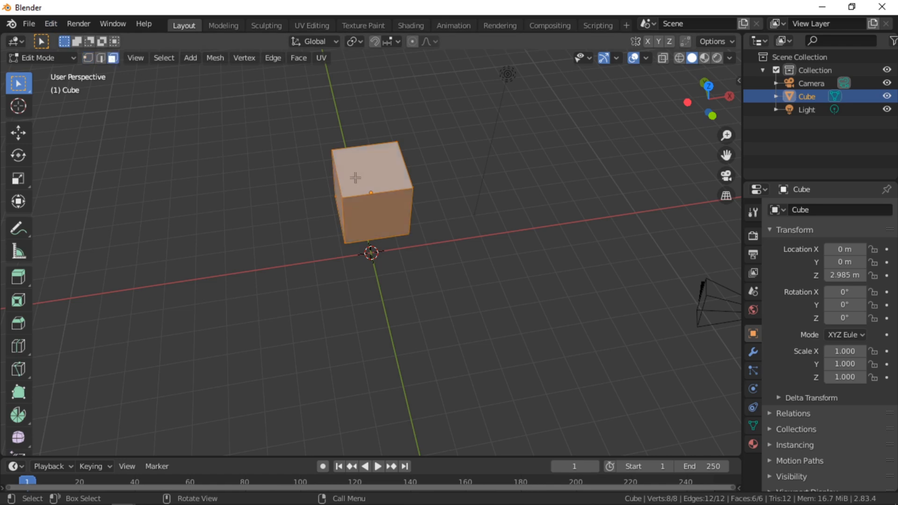
{"action": "left_click", "coordinate": [371, 175]}
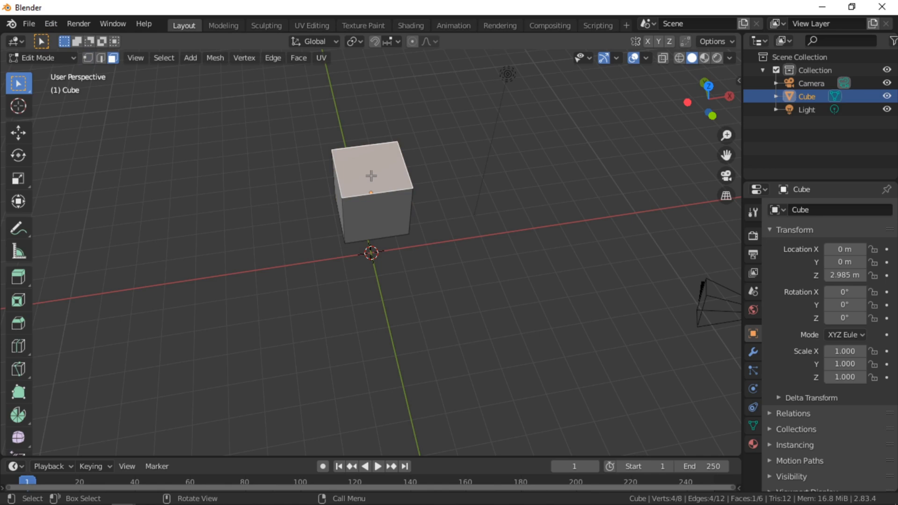
{"action": "key", "text": "shift+s"}
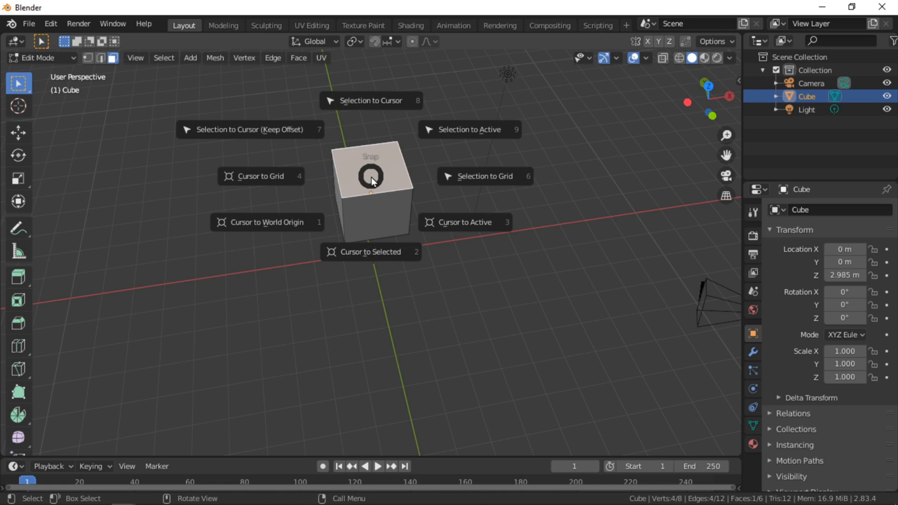
{"action": "left_click", "coordinate": [391, 249]}
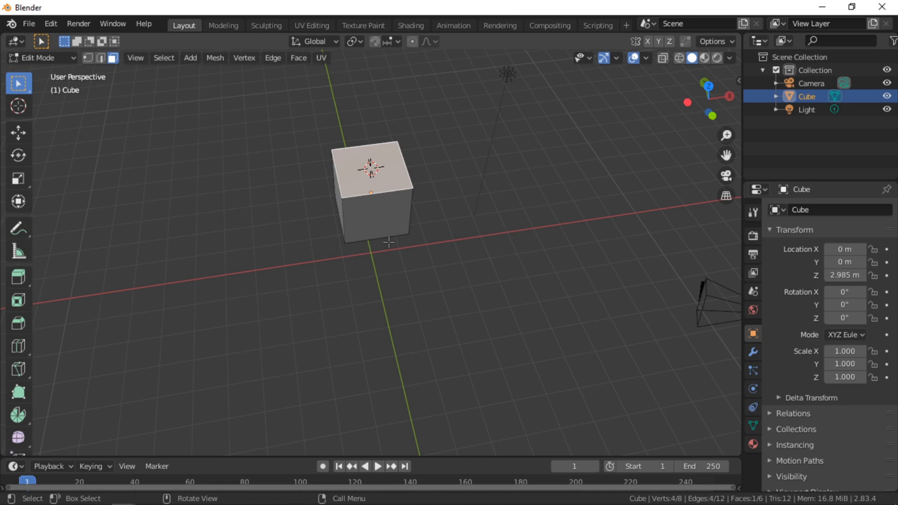
Return to Object Mode and set the cube's origin to the 3D cursor
{"action": "key", "text": "Tab"}
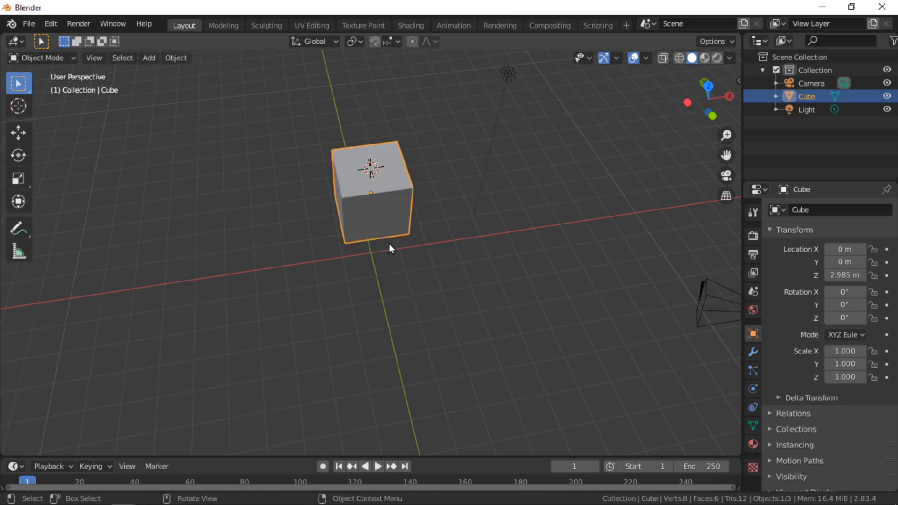
{"action": "left_click", "coordinate": [180, 58]}
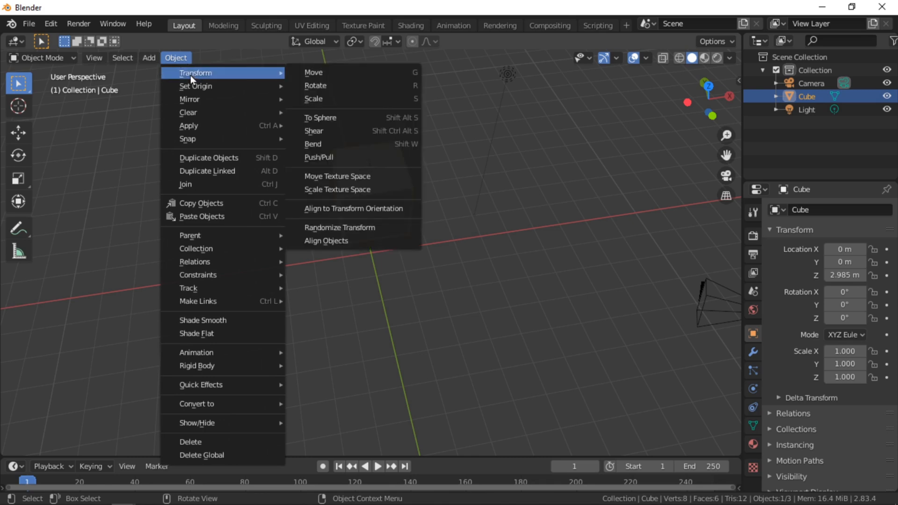
{"action": "mouse_move", "coordinate": [192, 86]}
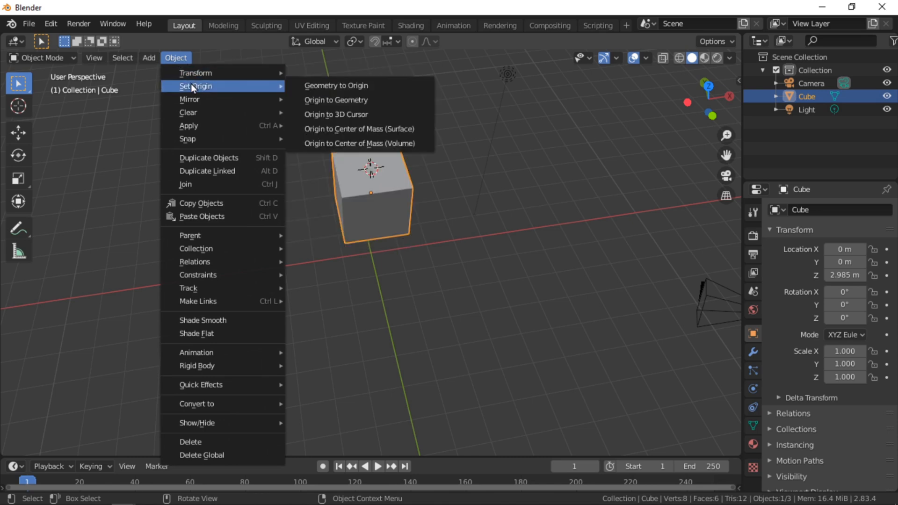
{"action": "left_click", "coordinate": [312, 115]}
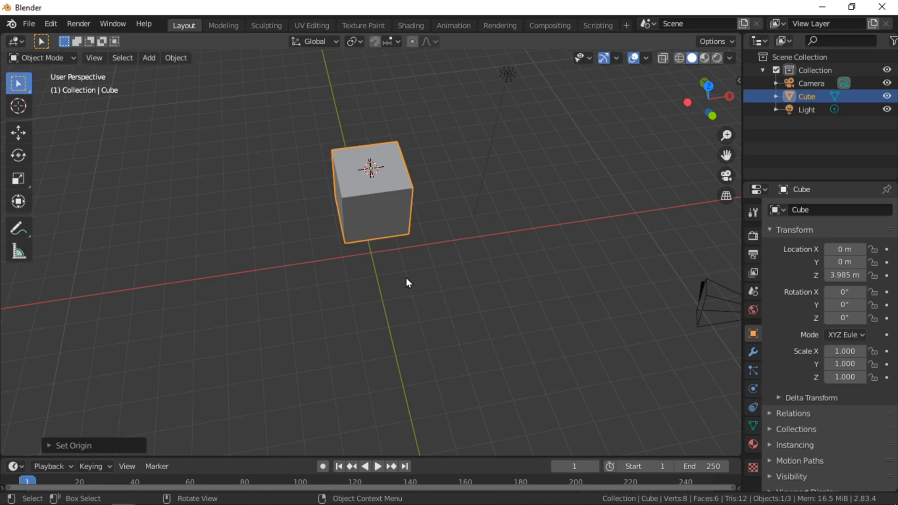
Snap the 3D cursor back to the world origin, working in the front view
{"action": "key", "text": "KP_1"}
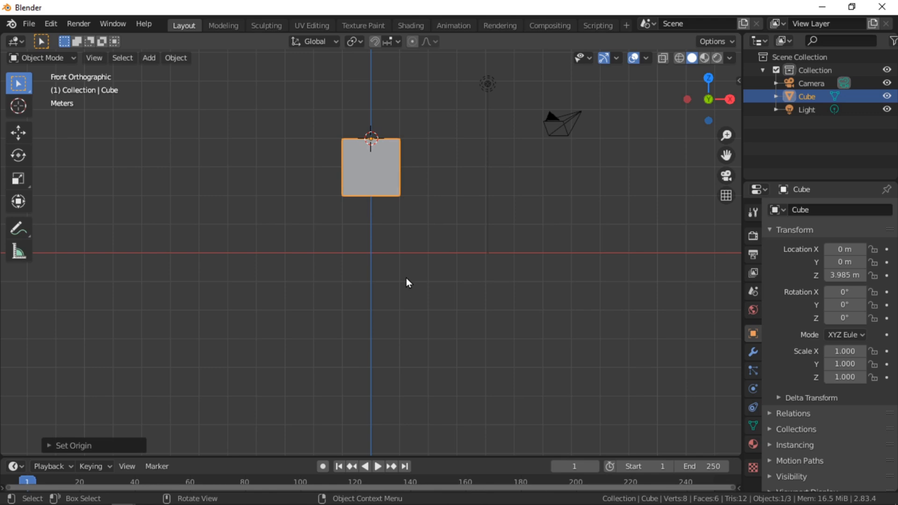
{"action": "key", "text": "shift"}
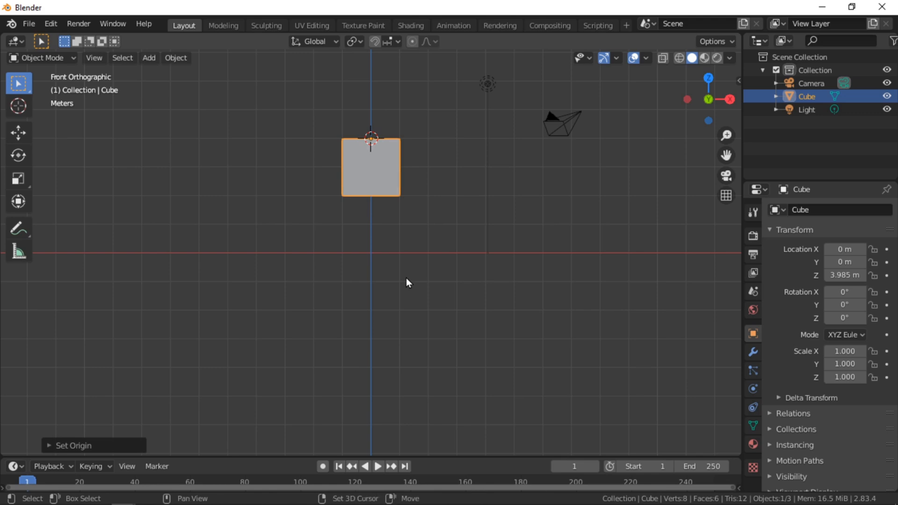
{"action": "key", "text": "shift+s"}
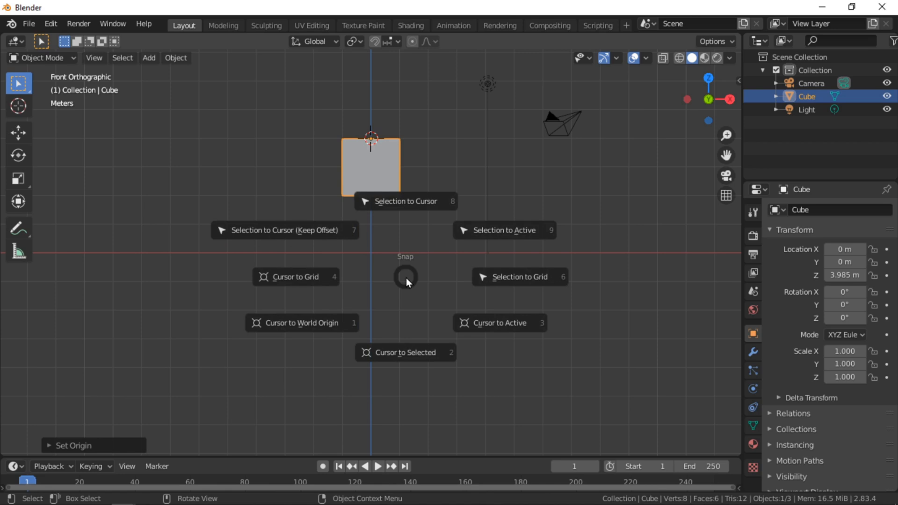
{"action": "left_click", "coordinate": [288, 330]}
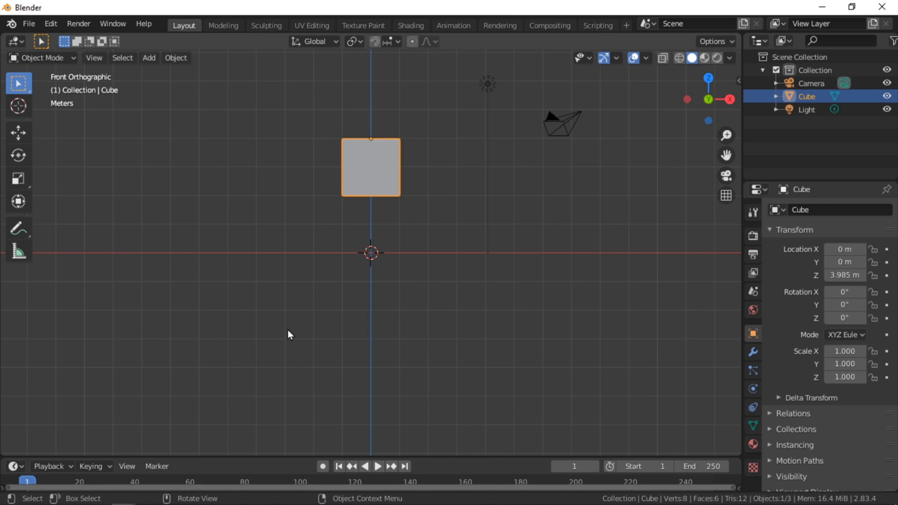
Add a UV sphere mesh at the world origin
{"action": "left_click", "coordinate": [150, 58]}
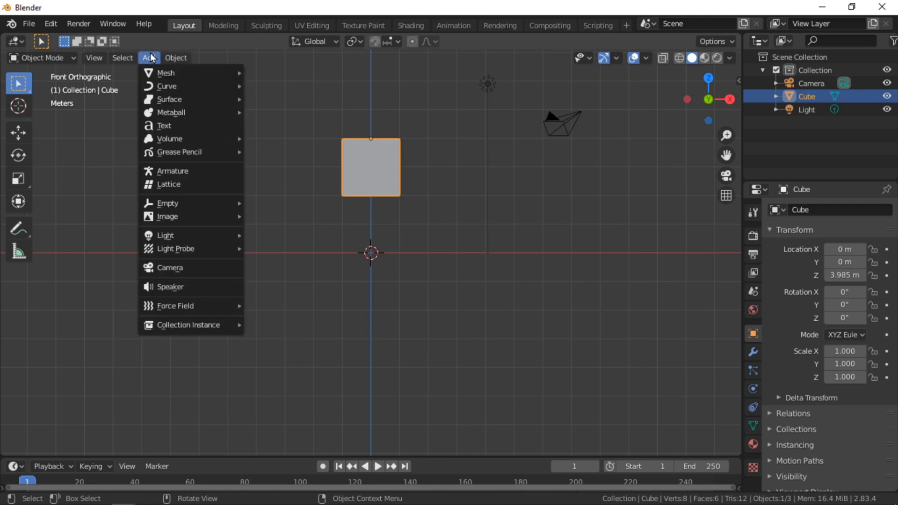
{"action": "mouse_move", "coordinate": [157, 72]}
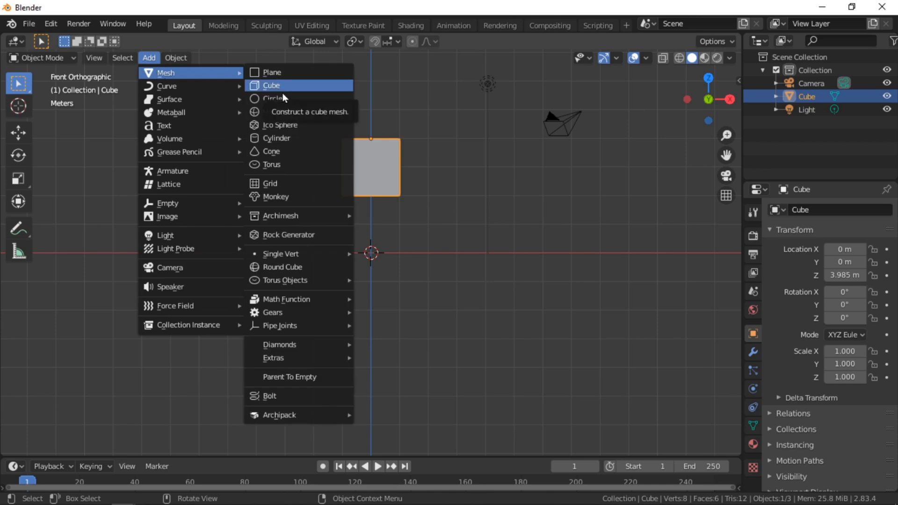
{"action": "left_click", "coordinate": [291, 111]}
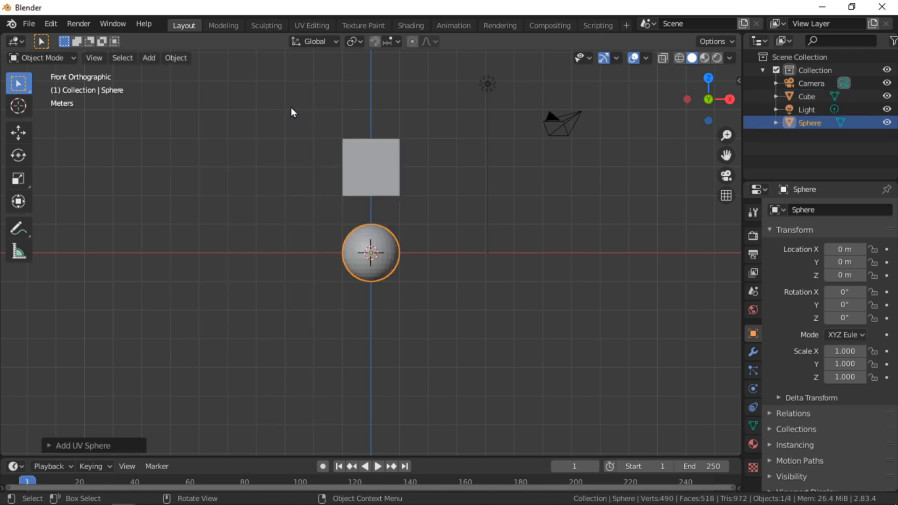
Raise the sphere about 1.03 m along the Z axis and shade it smooth
{"action": "key", "text": "g"}
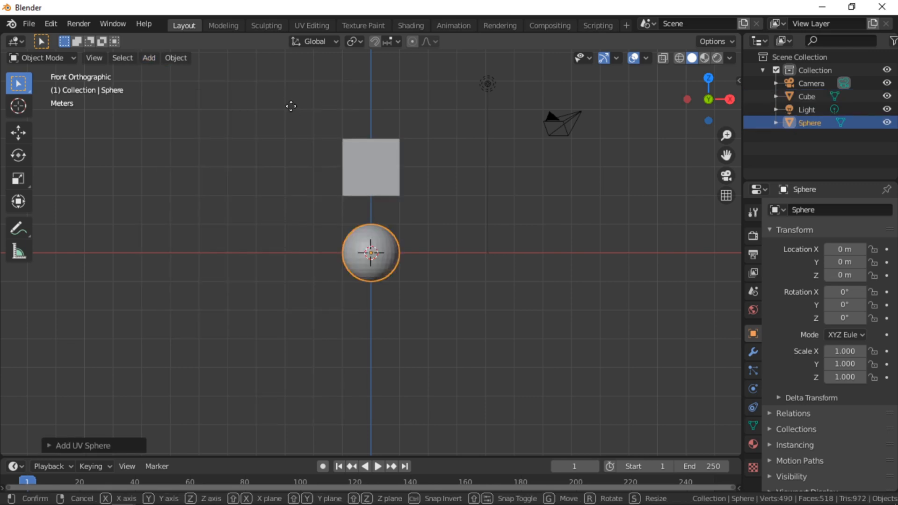
{"action": "key", "text": "z"}
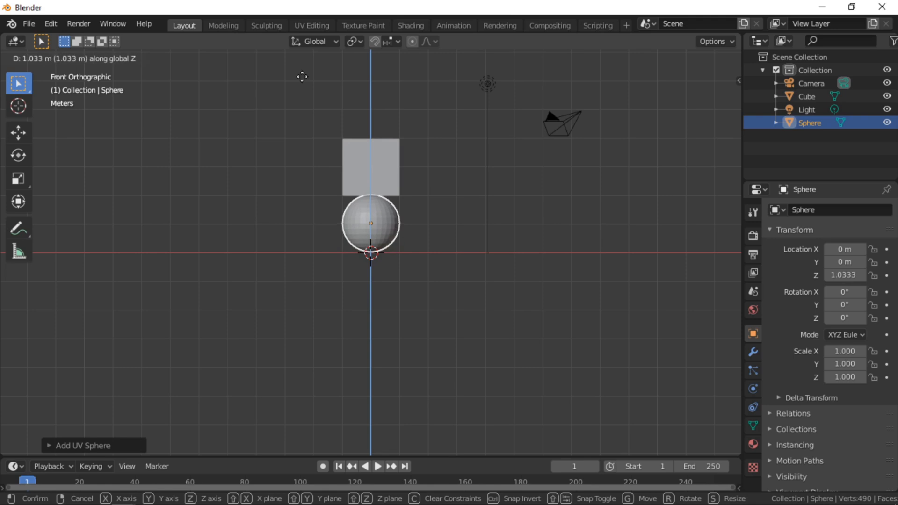
{"action": "left_click", "coordinate": [303, 78]}
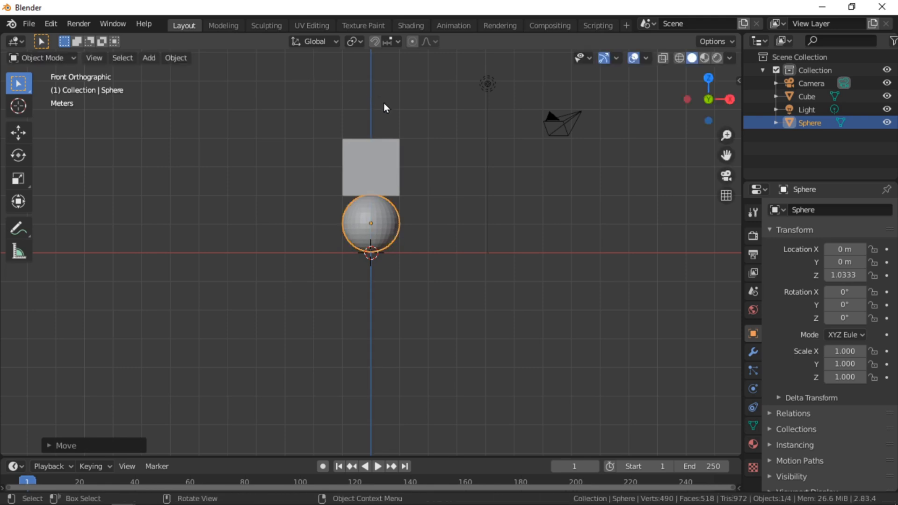
{"action": "right_click", "coordinate": [378, 230]}
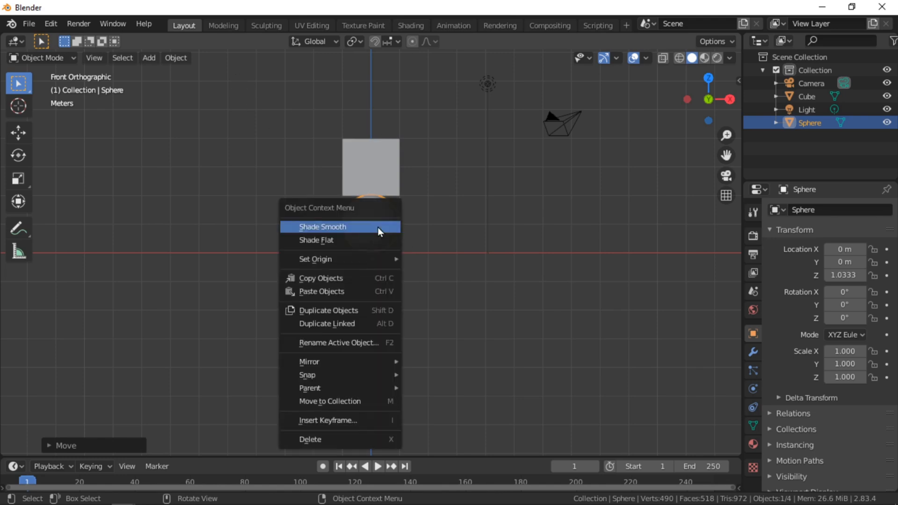
{"action": "left_click", "coordinate": [378, 227]}
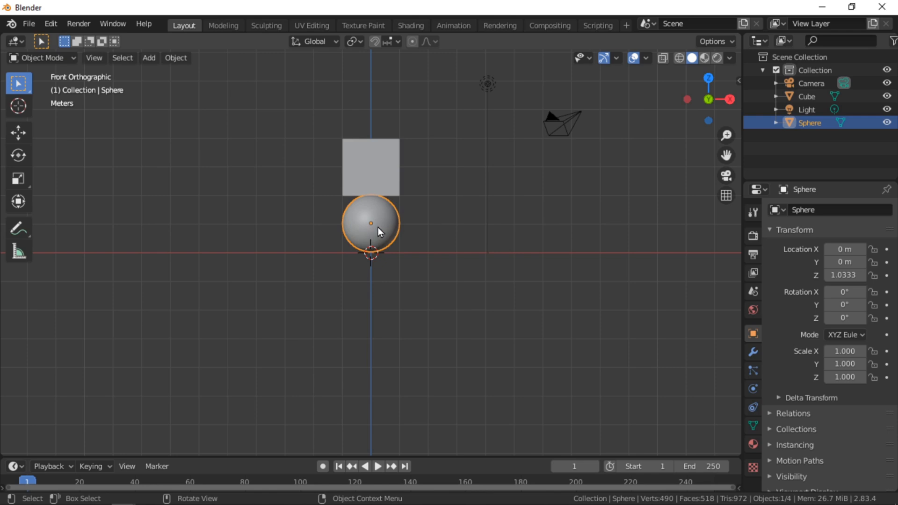
Raise the cube along the Z axis to about 4.9 m, leaving a gap above the sphere
{"action": "left_click", "coordinate": [373, 168]}
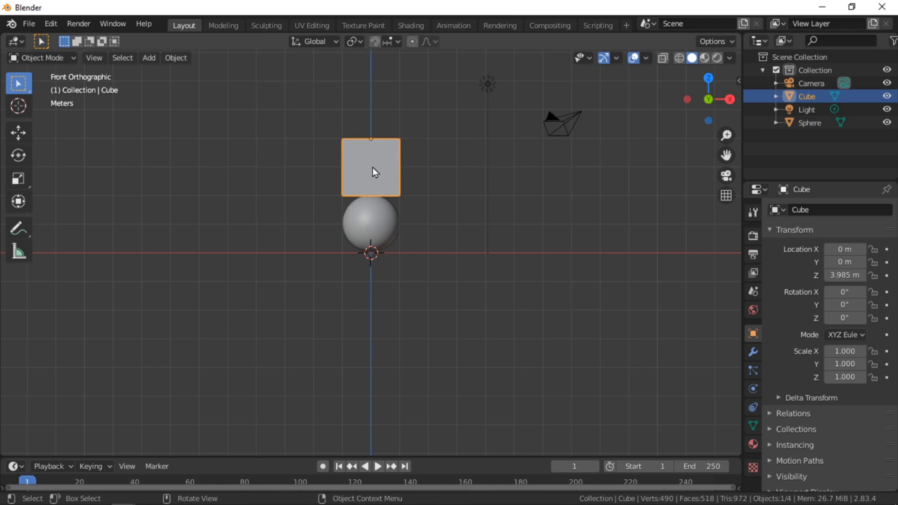
{"action": "key", "text": "g"}
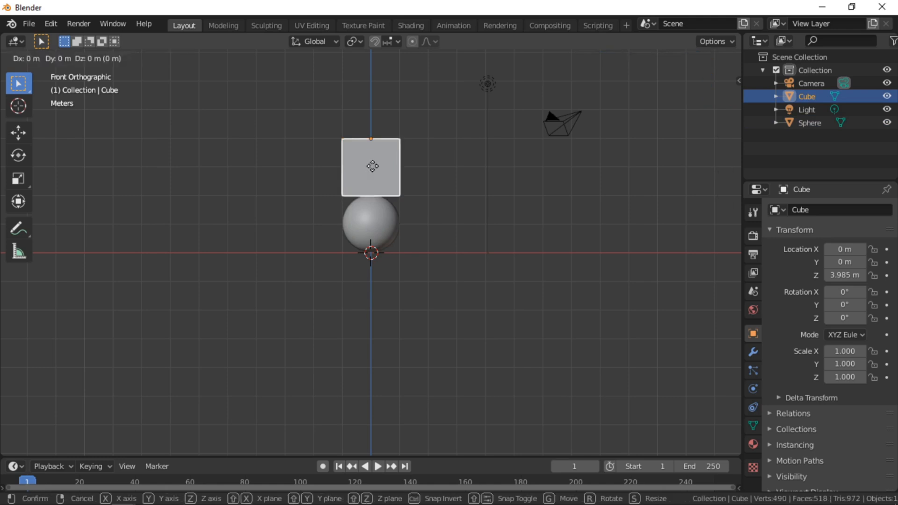
{"action": "key", "text": "z"}
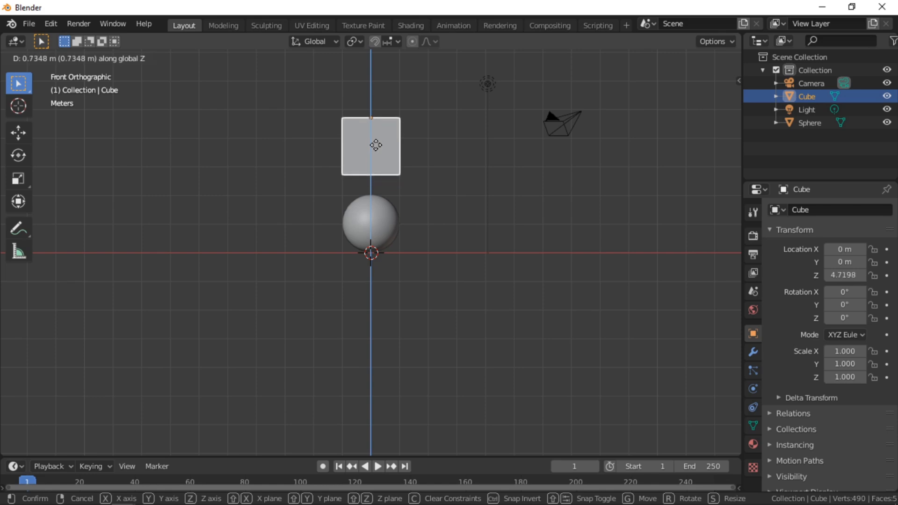
{"action": "left_click", "coordinate": [377, 141]}
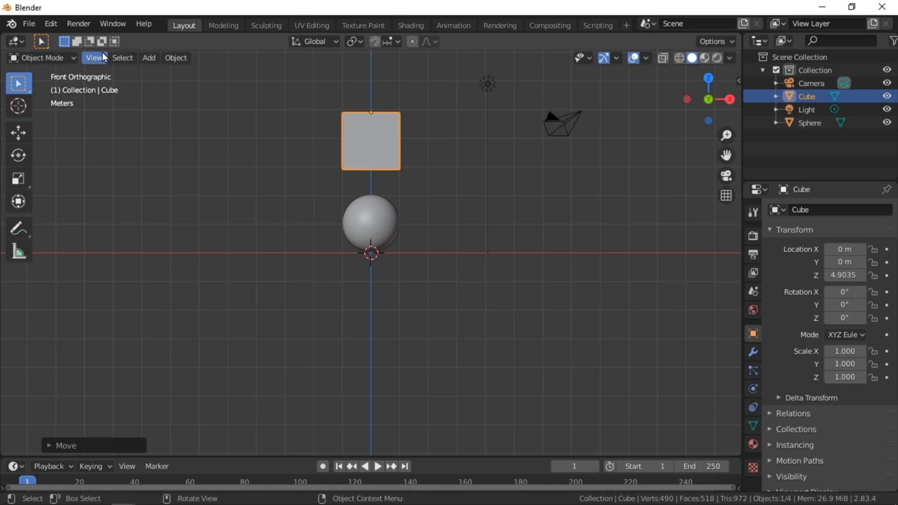
Add a plane mesh at the world origin and scale it by 20 as a floor
{"action": "left_click", "coordinate": [146, 57]}
{"action": "mouse_move", "coordinate": [171, 75]}
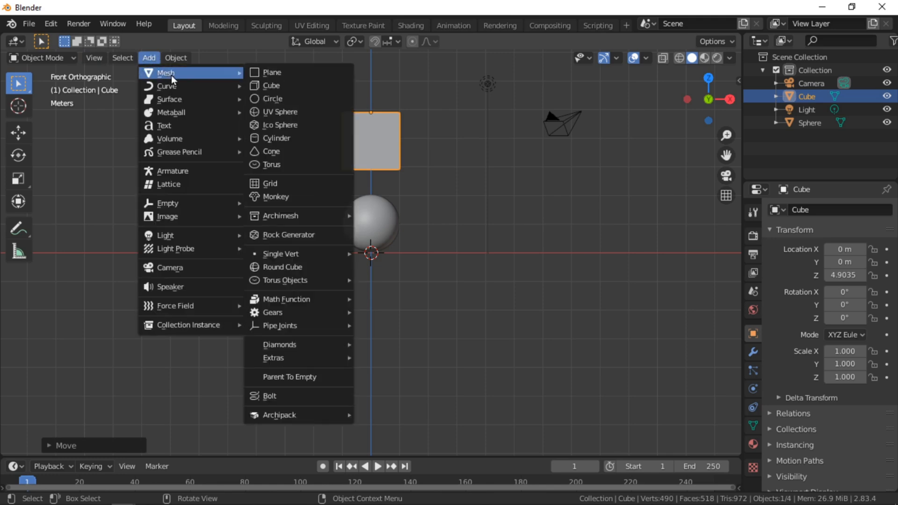
{"action": "left_click", "coordinate": [302, 82]}
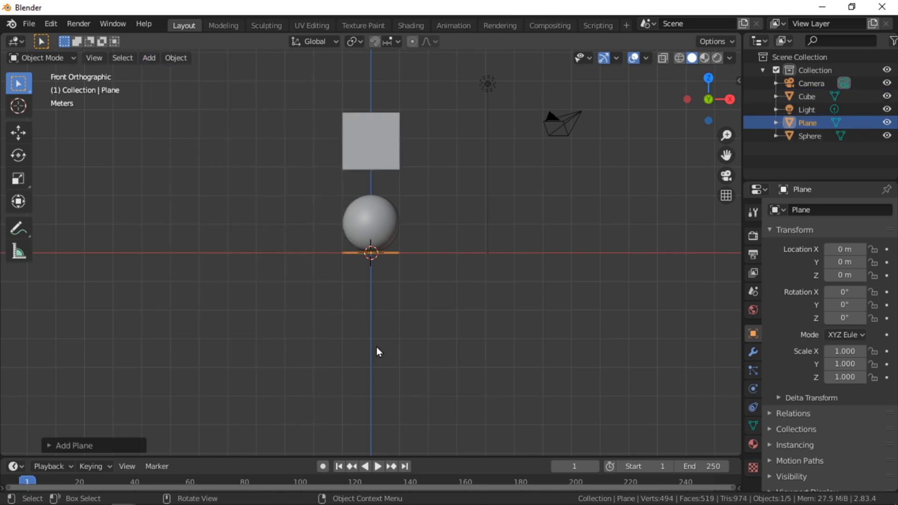
{"action": "key", "text": "s"}
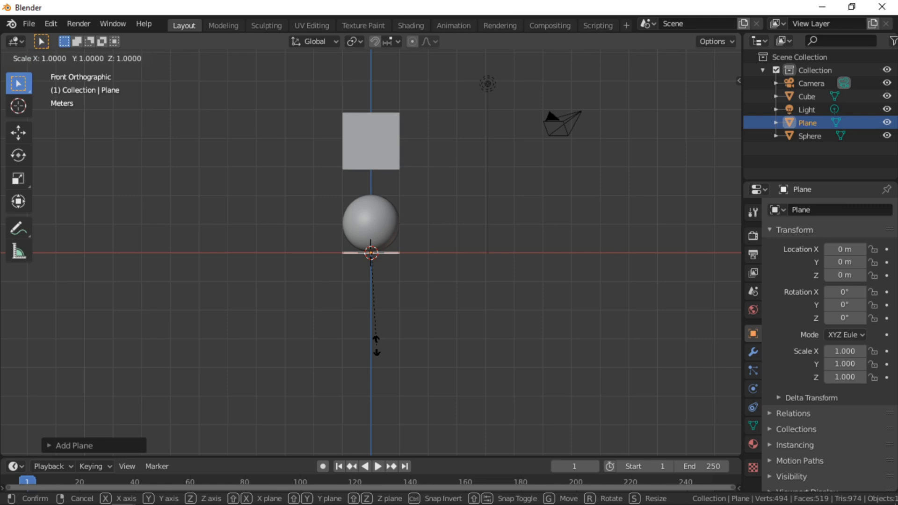
{"action": "type", "text": "20"}
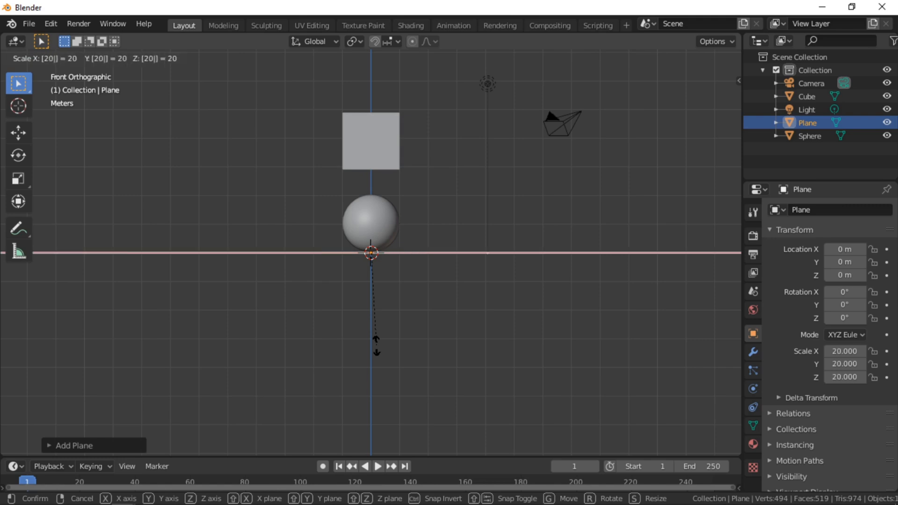
{"action": "key", "text": "Return"}
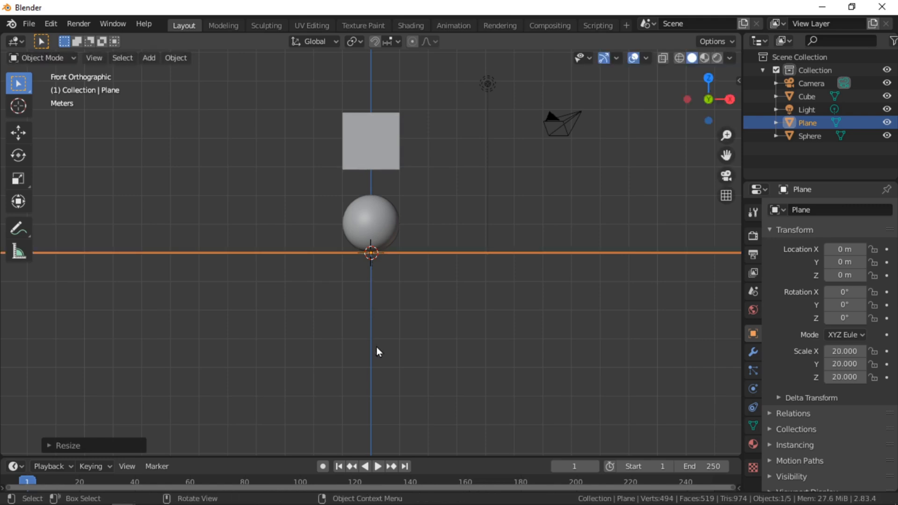
Enable soft body physics on the sphere
{"action": "middle_click_drag", "start_coordinate": [435, 296], "coordinate": [443, 329]}
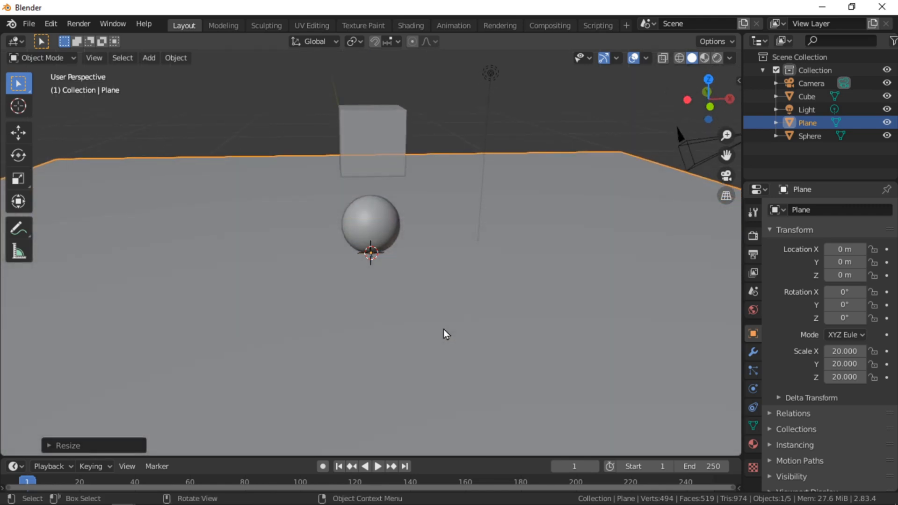
{"action": "left_click", "coordinate": [394, 226]}
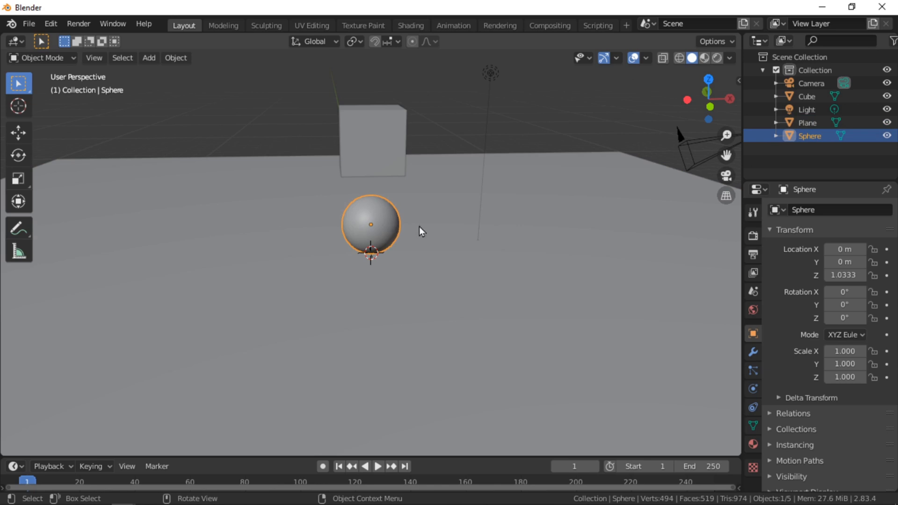
{"action": "left_click", "coordinate": [753, 389]}
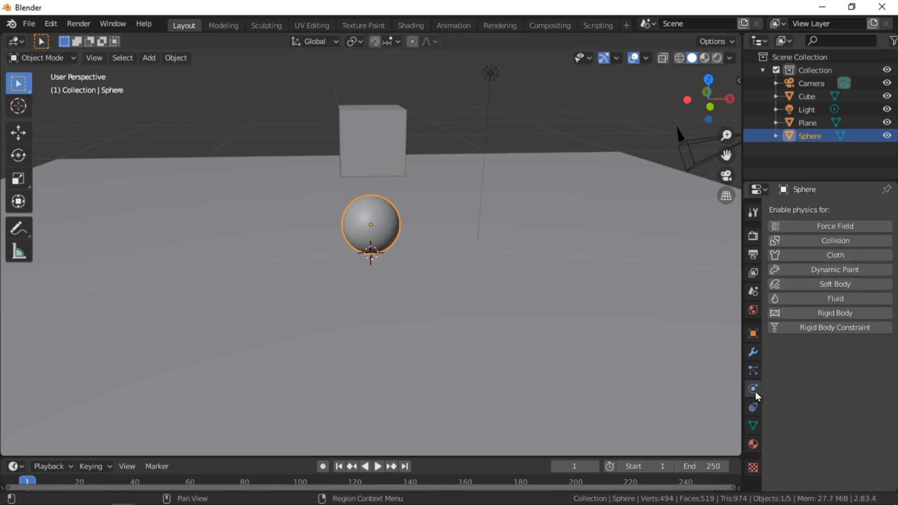
{"action": "left_click", "coordinate": [808, 286]}
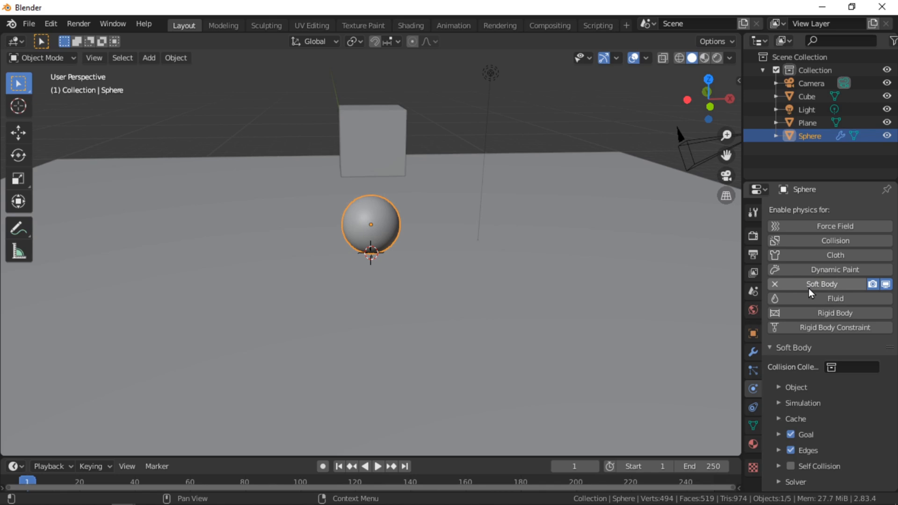
Add rigid body physics to the floor plane and set its type to Passive
{"action": "left_click", "coordinate": [602, 274]}
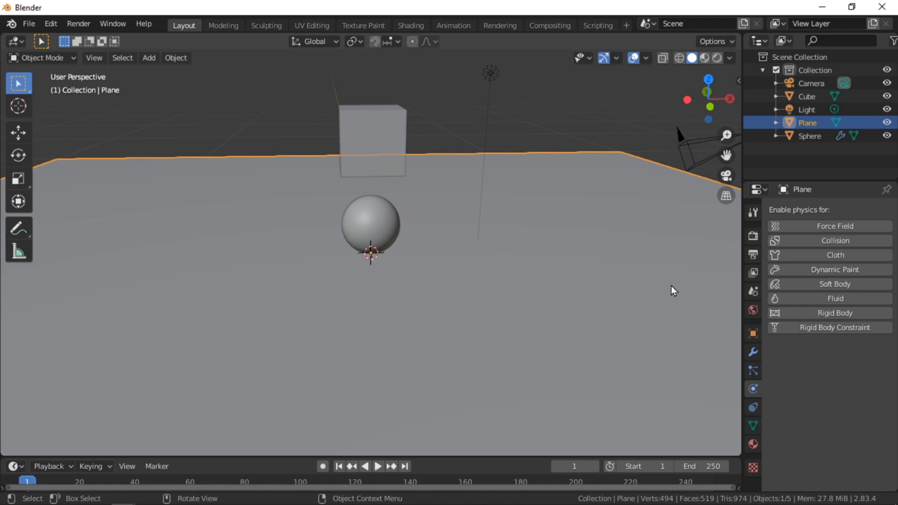
{"action": "left_click", "coordinate": [803, 312]}
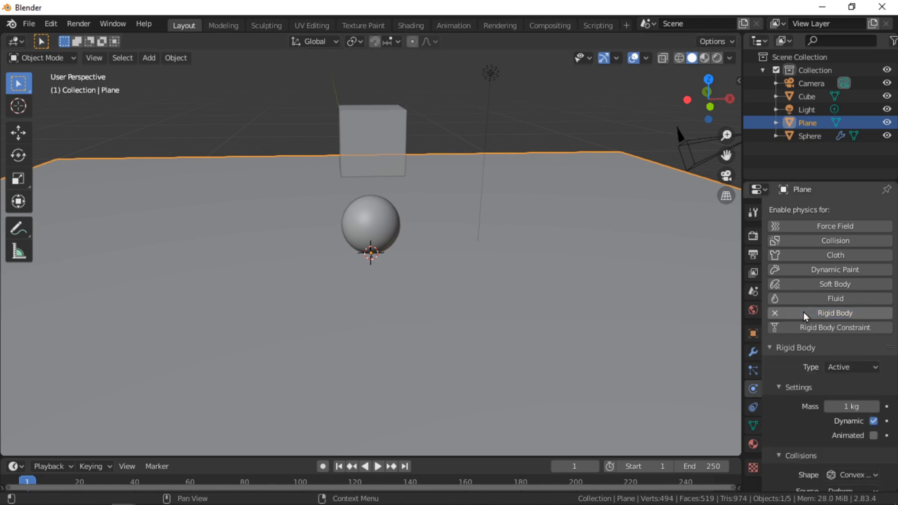
{"action": "left_click", "coordinate": [857, 367]}
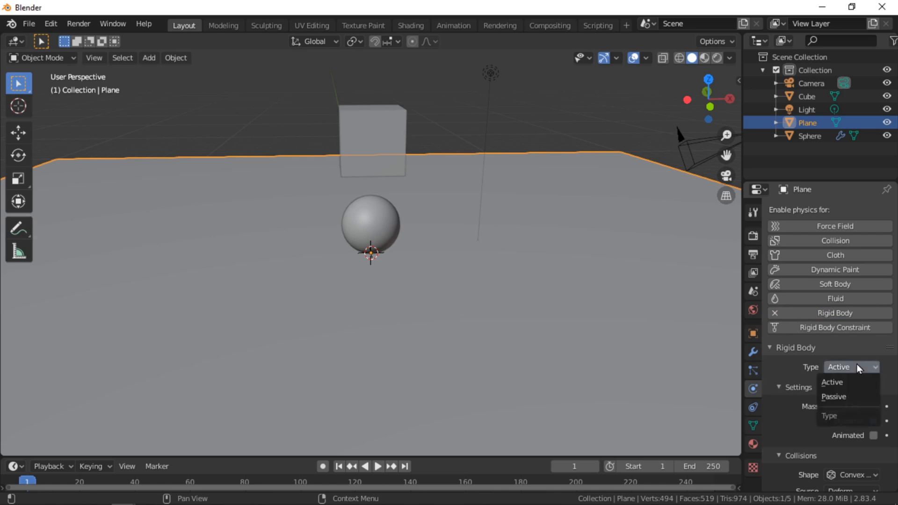
{"action": "left_click", "coordinate": [847, 396]}
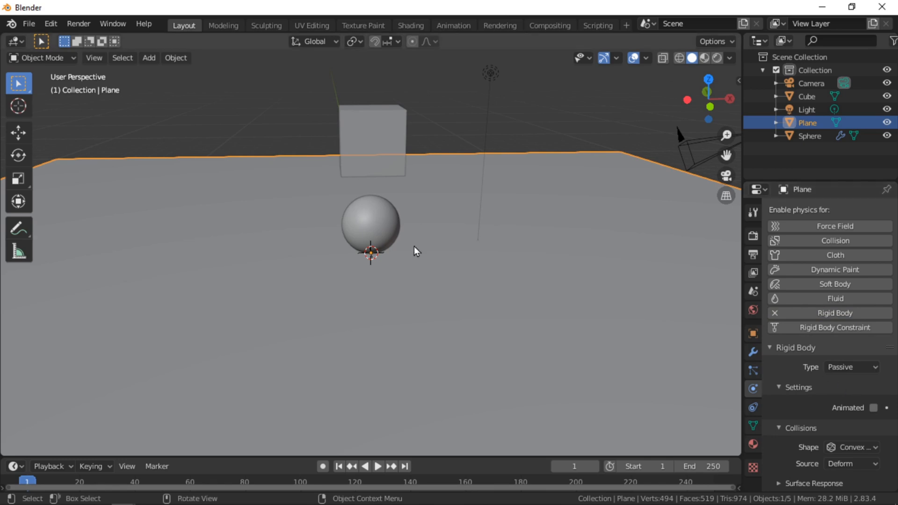
Enable collision physics on the cube
{"action": "mouse_move", "coordinate": [425, 248]}
{"action": "middle_mouse_down"}
{"action": "mouse_move", "coordinate": [414, 226]}
{"action": "mouse_move", "coordinate": [413, 238]}
{"action": "middle_mouse_up"}
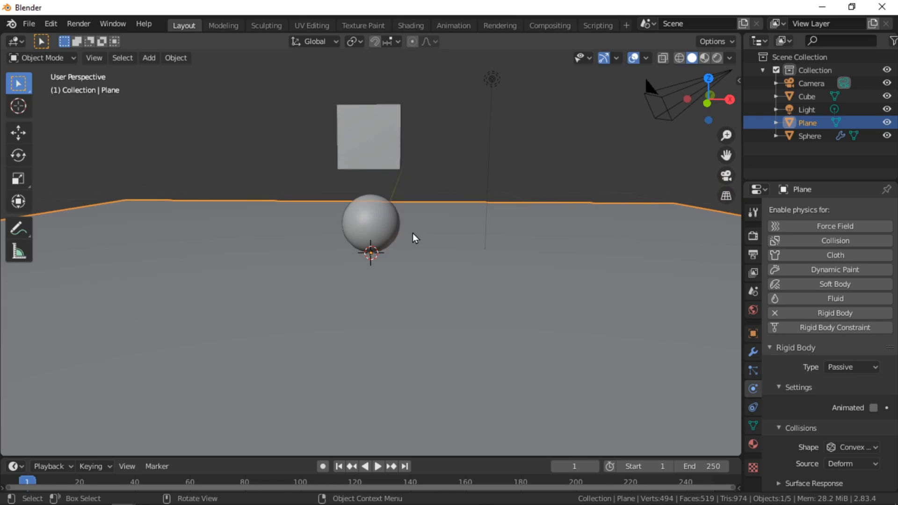
{"action": "left_click", "coordinate": [378, 138]}
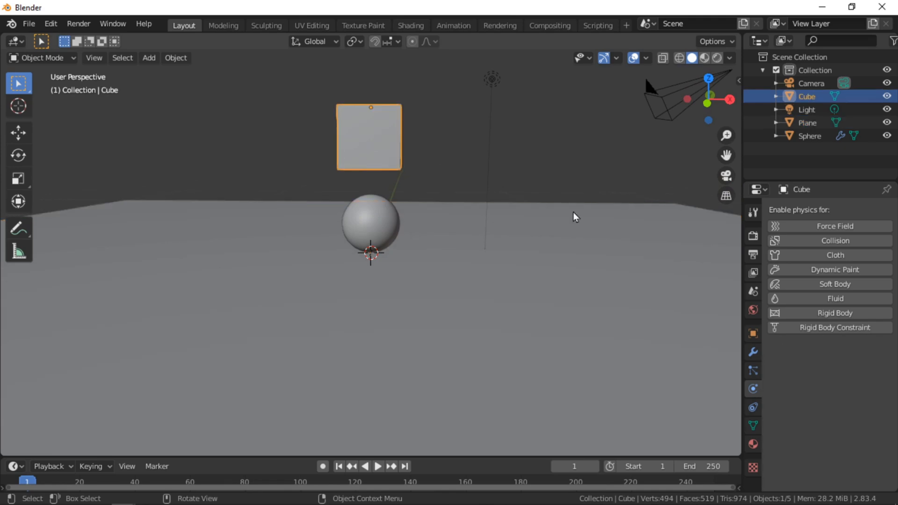
{"action": "left_click", "coordinate": [805, 247]}
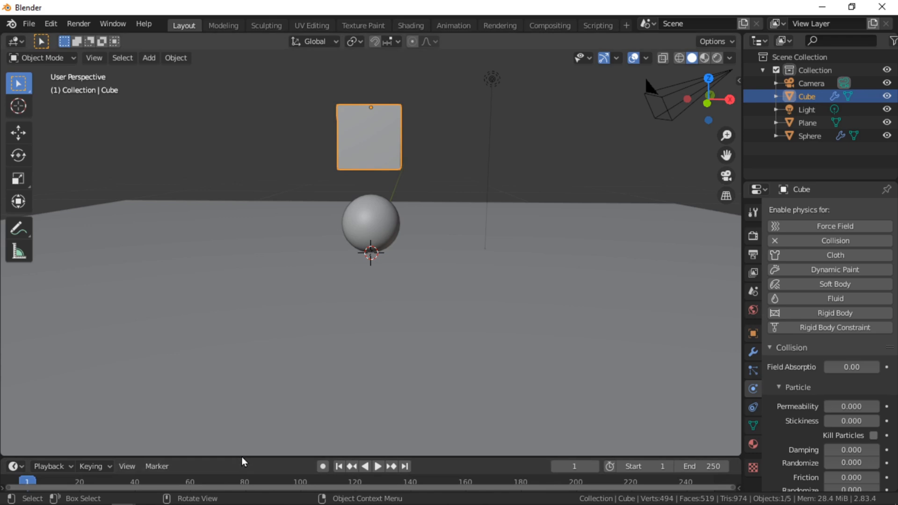
Enlarge the timeline, go to frame 10 and insert a Scaling keyframe on the cube
{"action": "left_click_drag", "start_coordinate": [243, 456], "coordinate": [245, 433]}
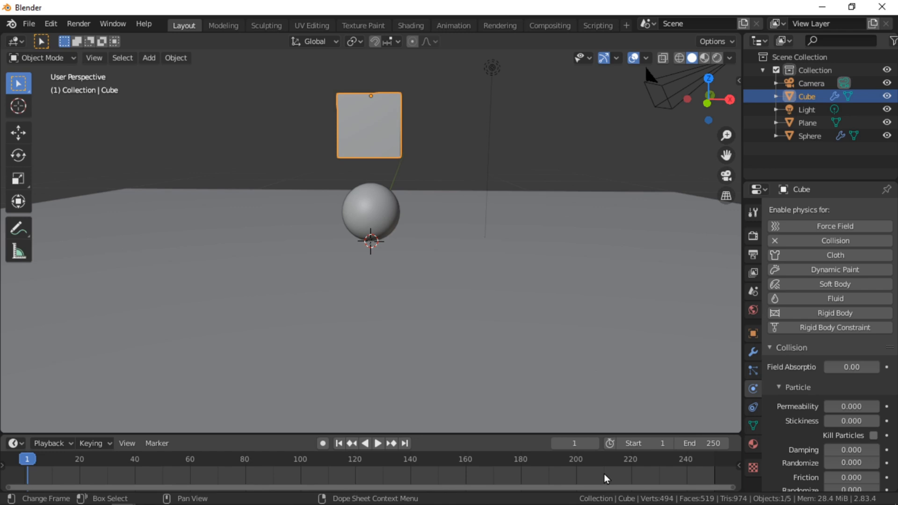
{"action": "left_click", "coordinate": [582, 443]}
{"action": "type", "text": "10"}
{"action": "key", "text": "Return"}
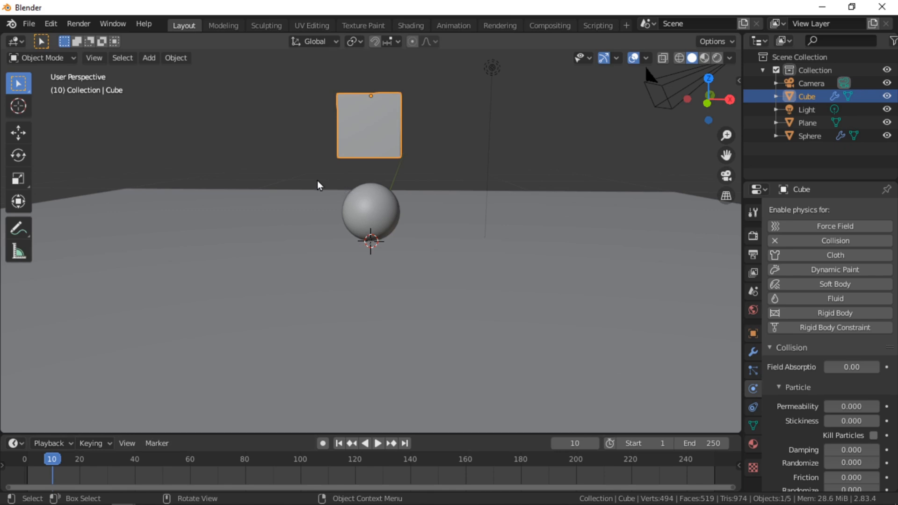
{"action": "key", "text": "i"}
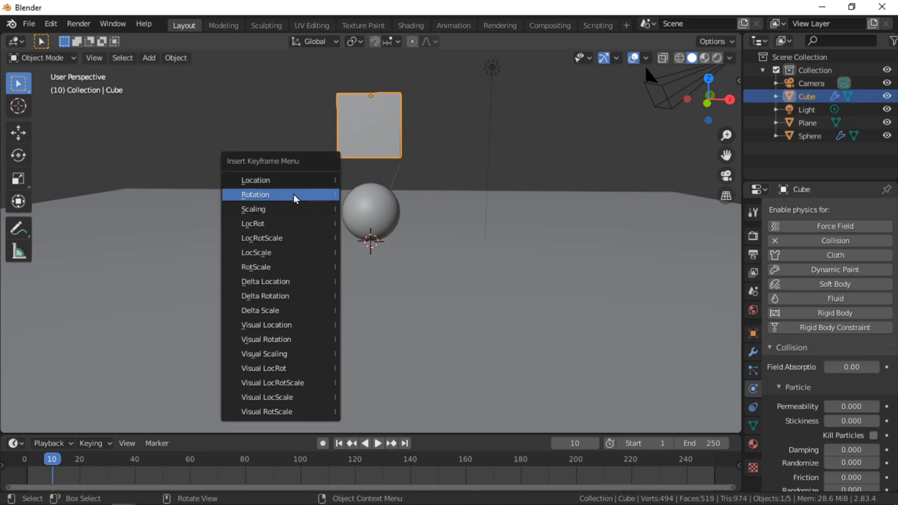
{"action": "left_click", "coordinate": [295, 213]}
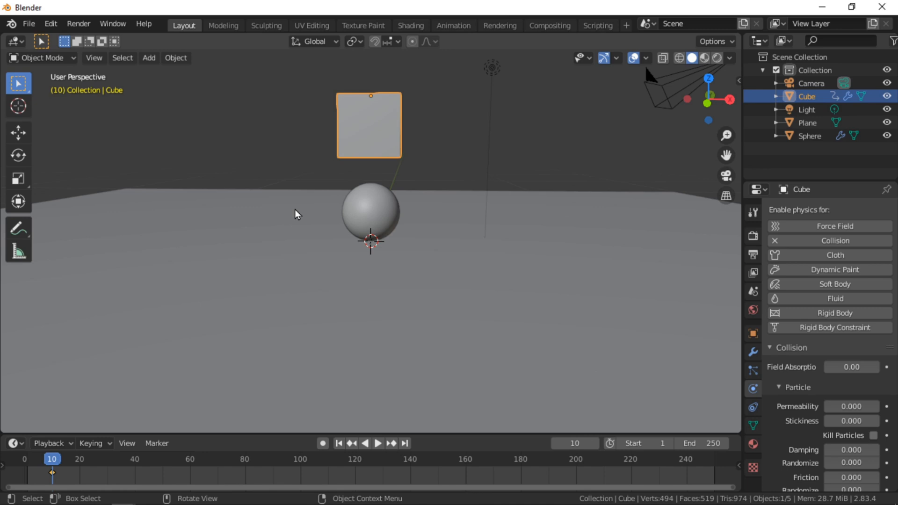
Change the timeline area to an enlarged Graph Editor and expand the cube's object transform channels
{"action": "left_click", "coordinate": [16, 444]}
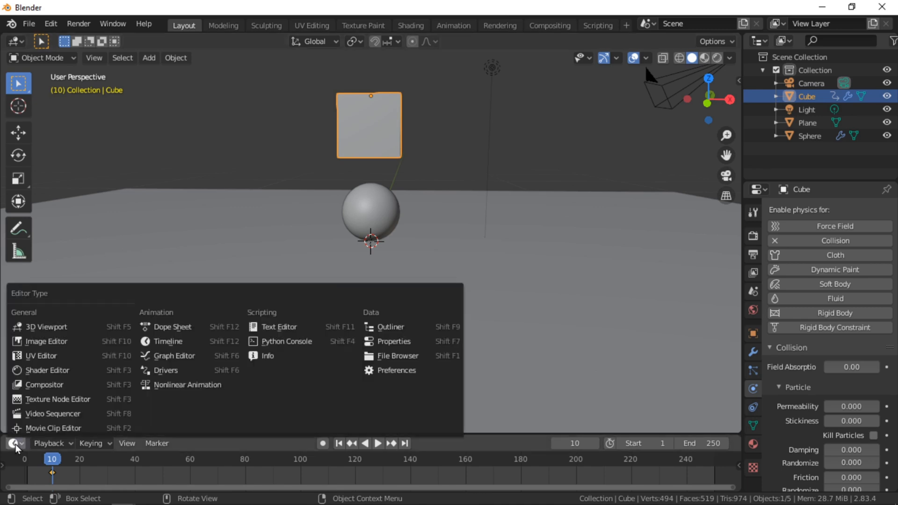
{"action": "left_click", "coordinate": [173, 357]}
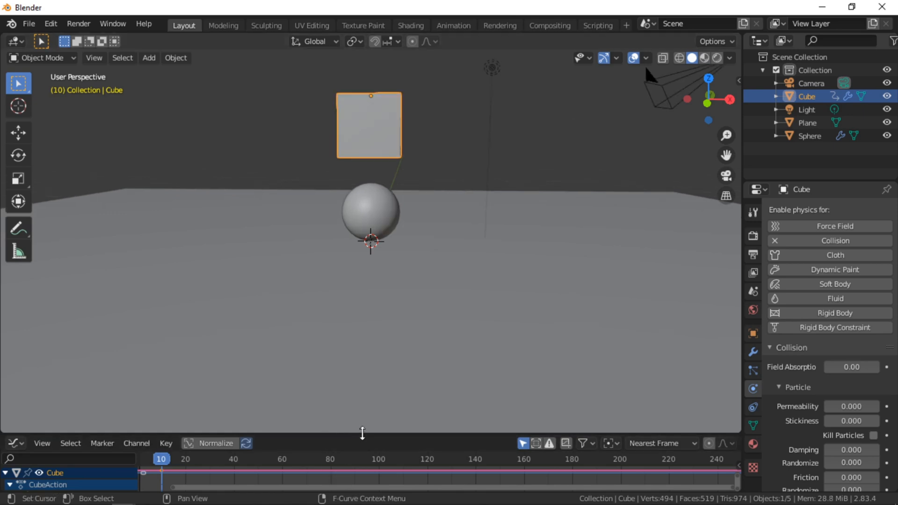
{"action": "left_click_drag", "start_coordinate": [363, 433], "coordinate": [360, 382]}
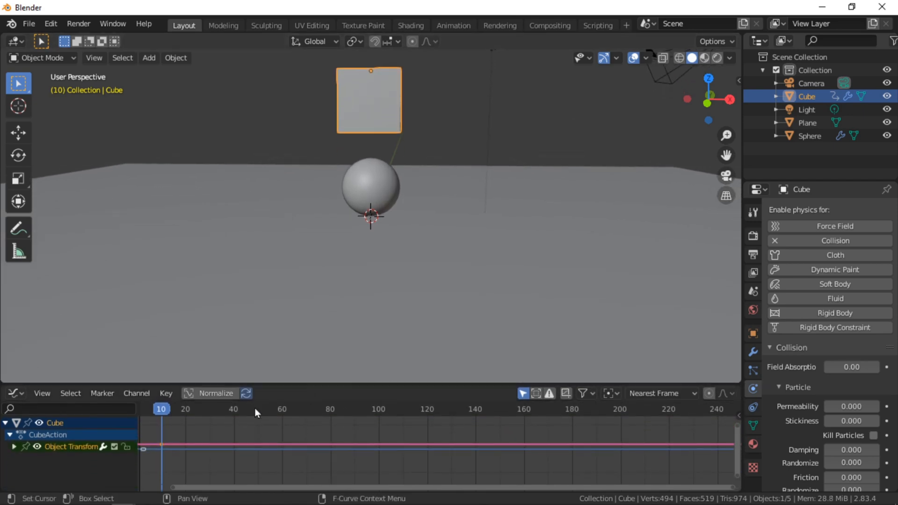
{"action": "left_click", "coordinate": [14, 447]}
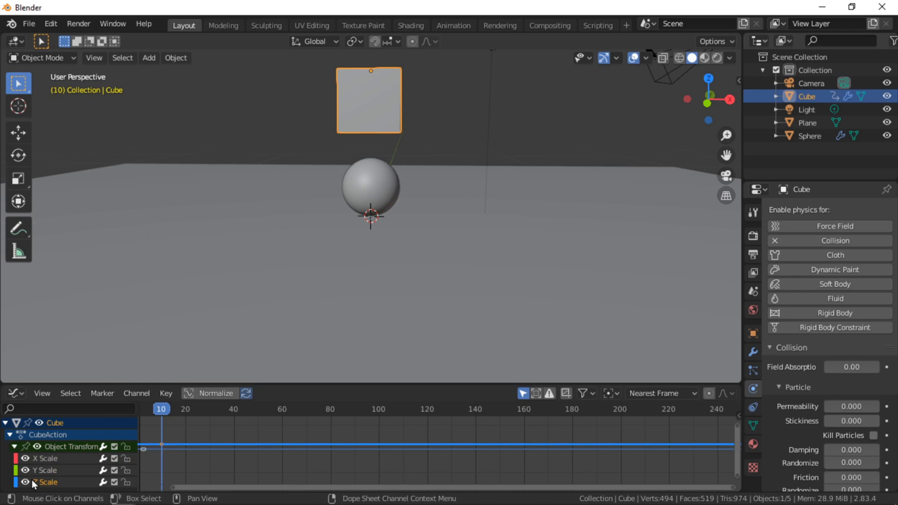
Bake the sound file March_On.mp3 from the music animation folder to the cube's Z Scale curve and preview the animation
{"action": "left_click", "coordinate": [167, 393]}
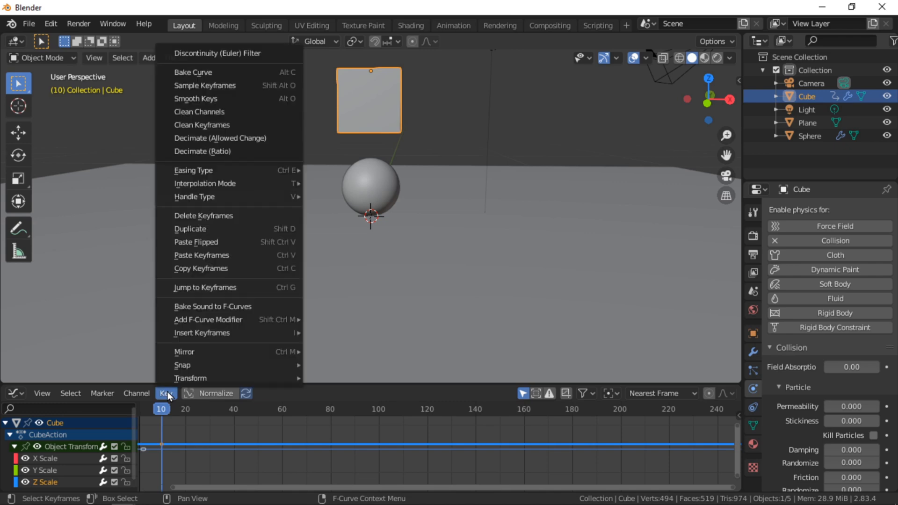
{"action": "left_click", "coordinate": [222, 307]}
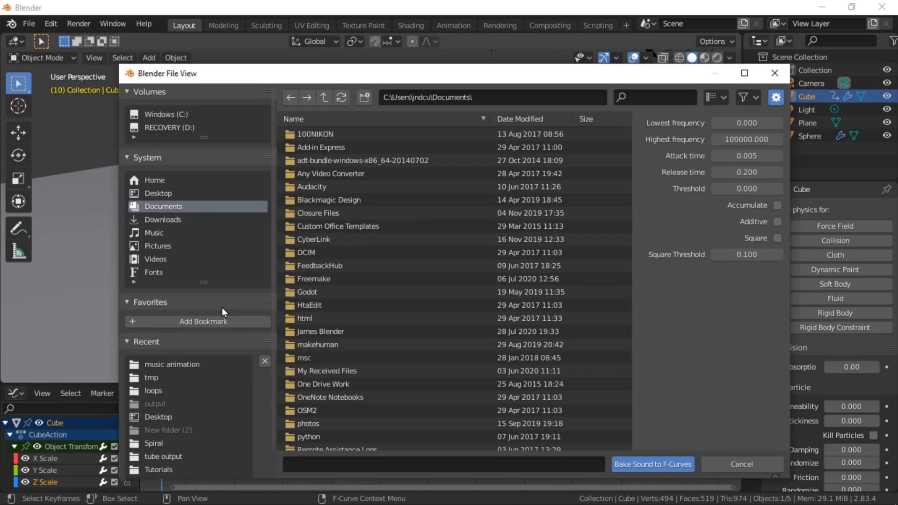
{"action": "left_click", "coordinate": [206, 364]}
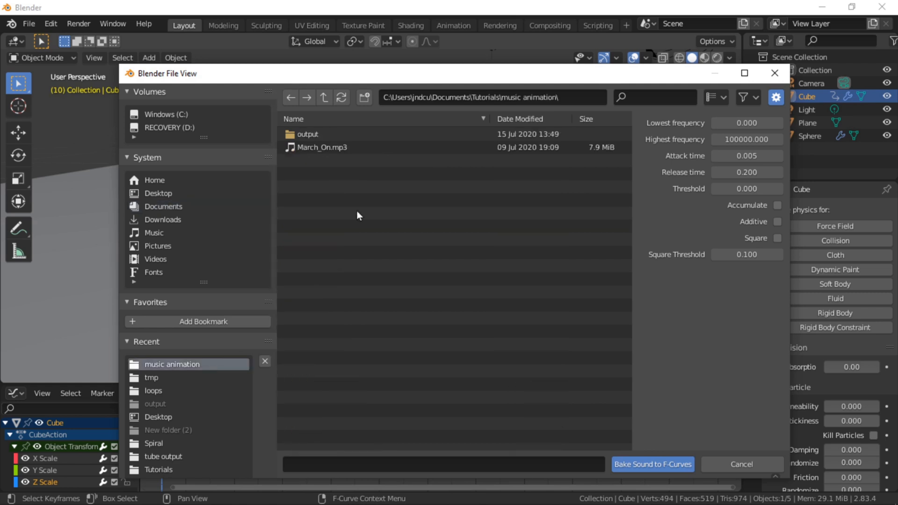
{"action": "left_click", "coordinate": [327, 146]}
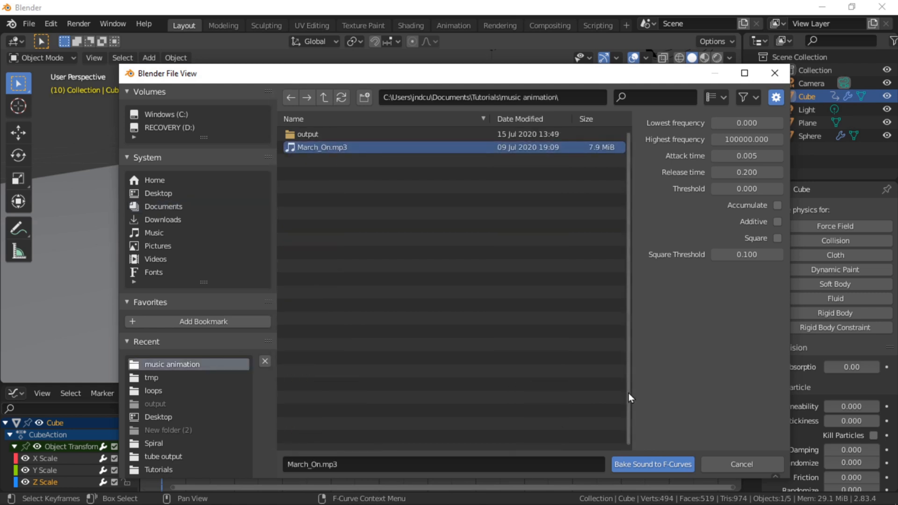
{"action": "left_click", "coordinate": [635, 458]}
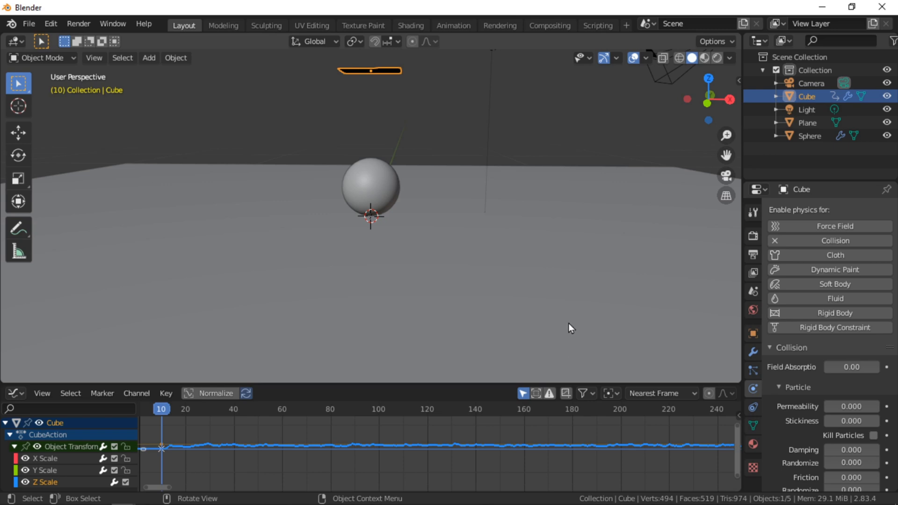
{"action": "key", "text": "space"}
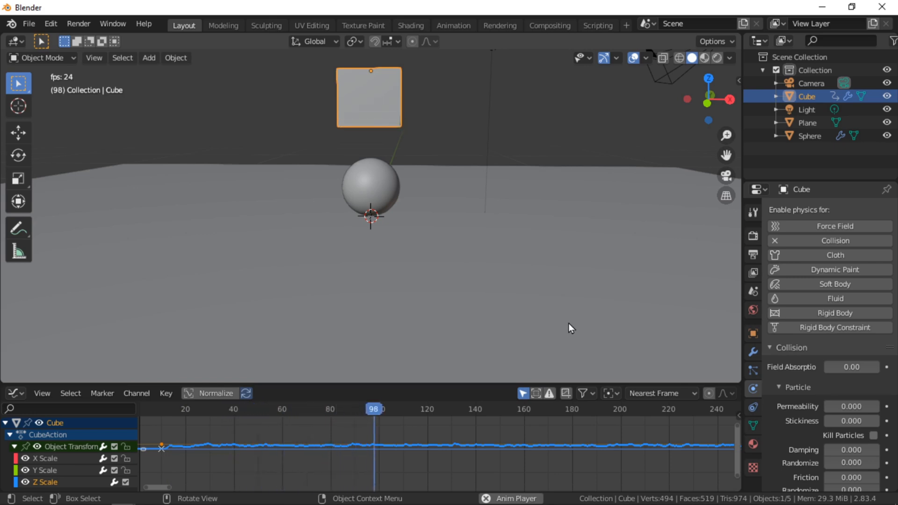
{"action": "key", "text": "space"}
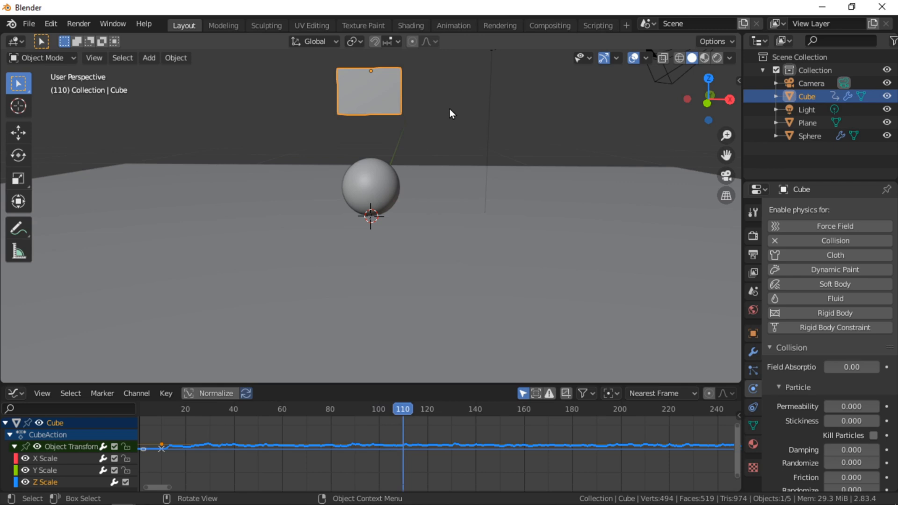
Lower the cube about 1.65 m along the Z axis to meet the sphere and play the animation
{"action": "key", "text": "g"}
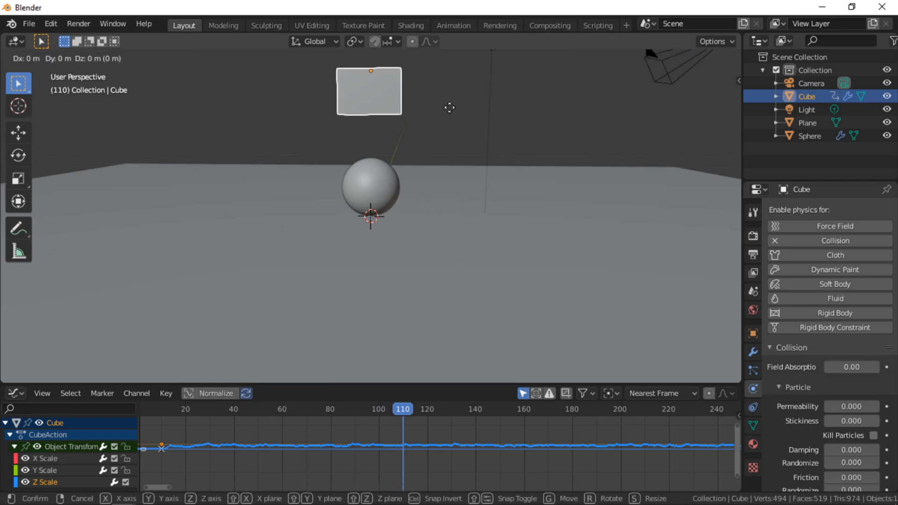
{"action": "key", "text": "z"}
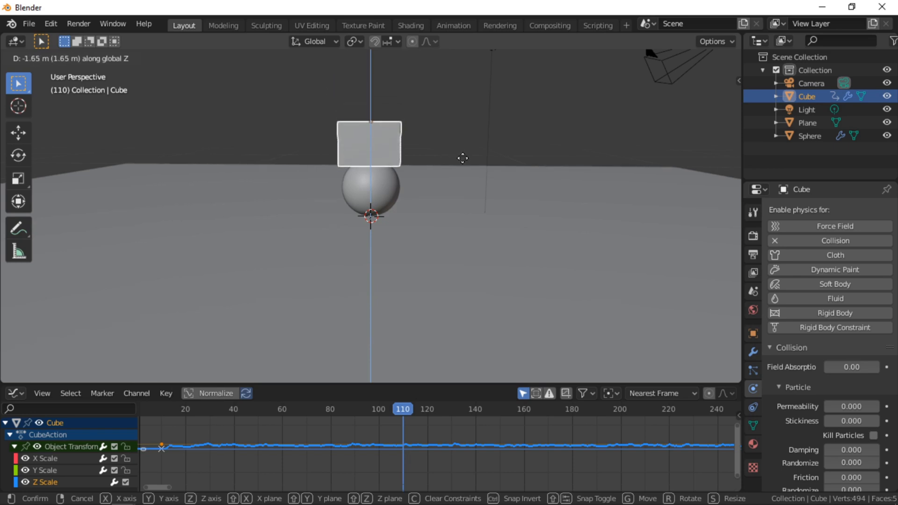
{"action": "left_click", "coordinate": [463, 161]}
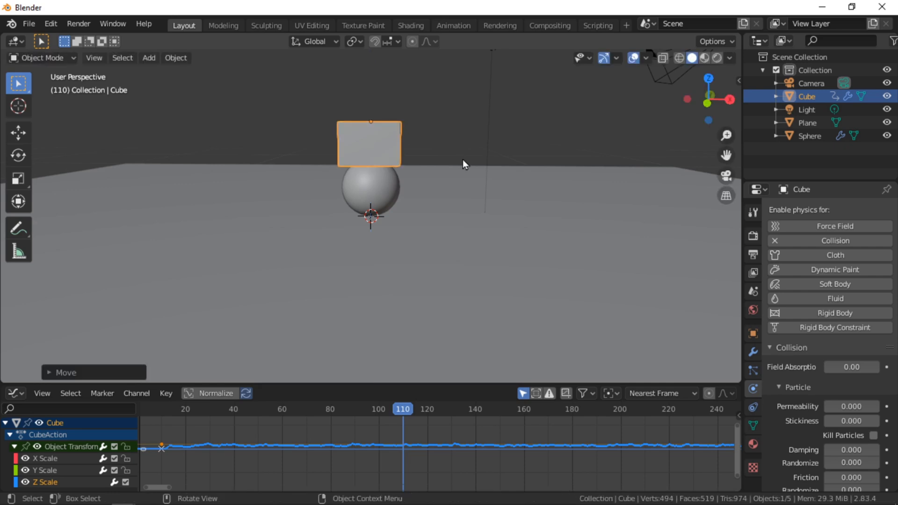
{"action": "key", "text": "space"}
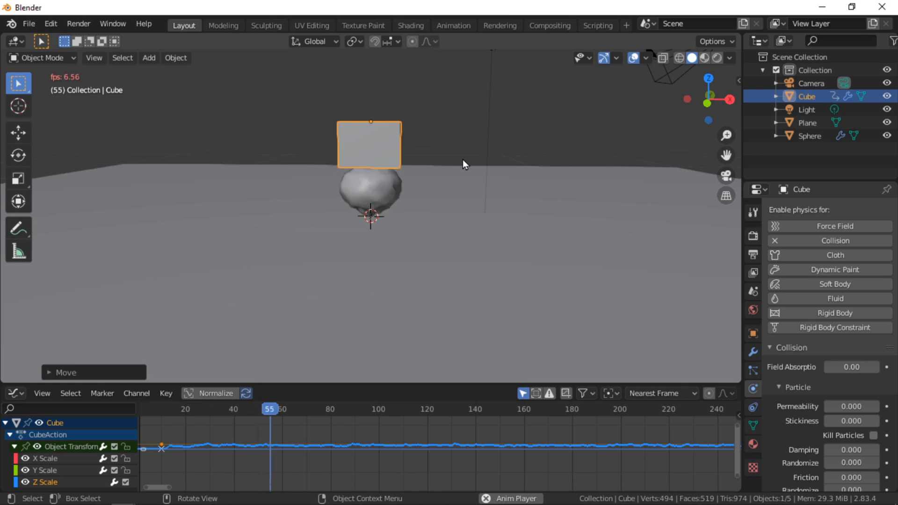
Stop the playback, change the Graph Editor area to the Video Sequencer and go to frame 10
{"action": "key", "text": "space"}
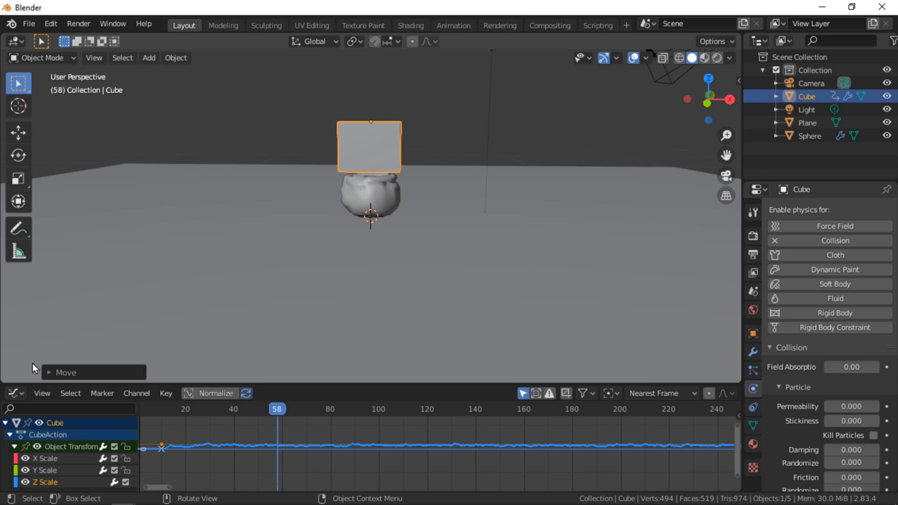
{"action": "left_click", "coordinate": [13, 393]}
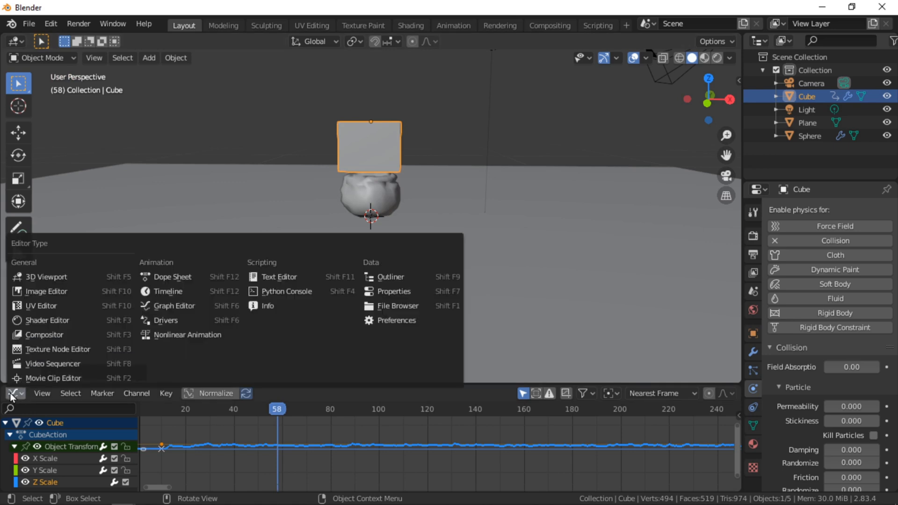
{"action": "left_click", "coordinate": [47, 364]}
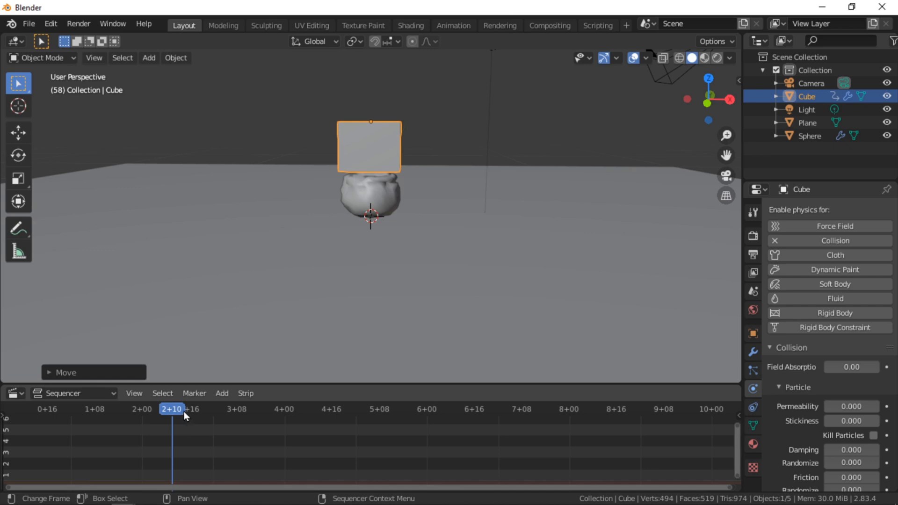
{"action": "left_click_drag", "start_coordinate": [178, 408], "coordinate": [36, 413]}
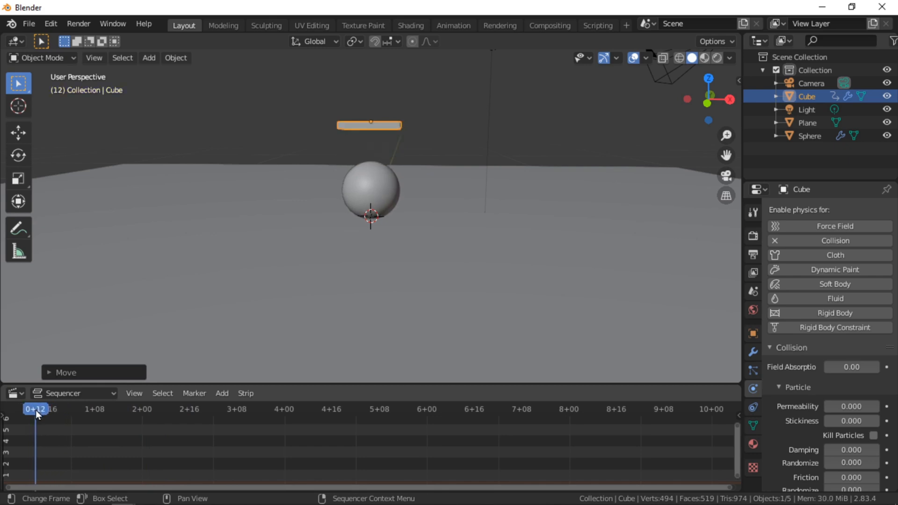
{"action": "left_click_drag", "start_coordinate": [35, 409], "coordinate": [31, 409]}
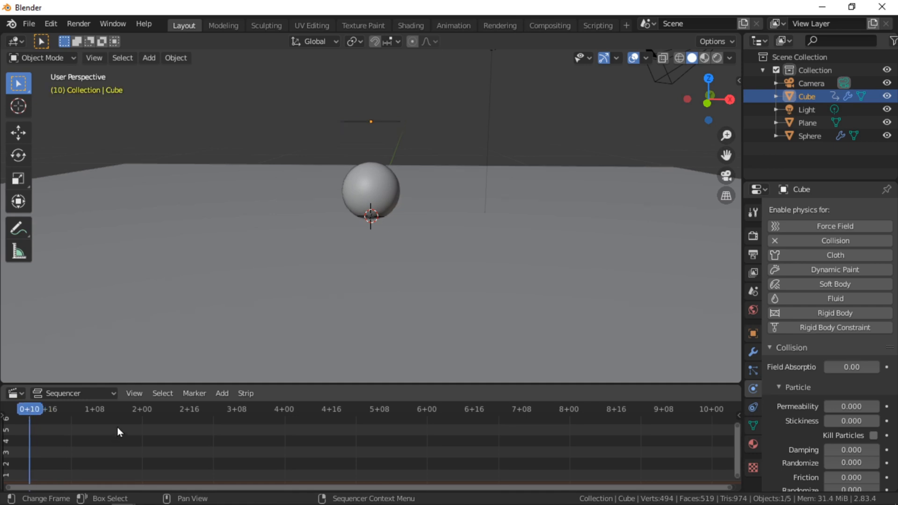
Add March_On.mp3 from the music animation folder as a sound strip at frame 10 and preview the animation from frame 1
{"action": "left_click", "coordinate": [222, 391]}
{"action": "left_click", "coordinate": [268, 322]}
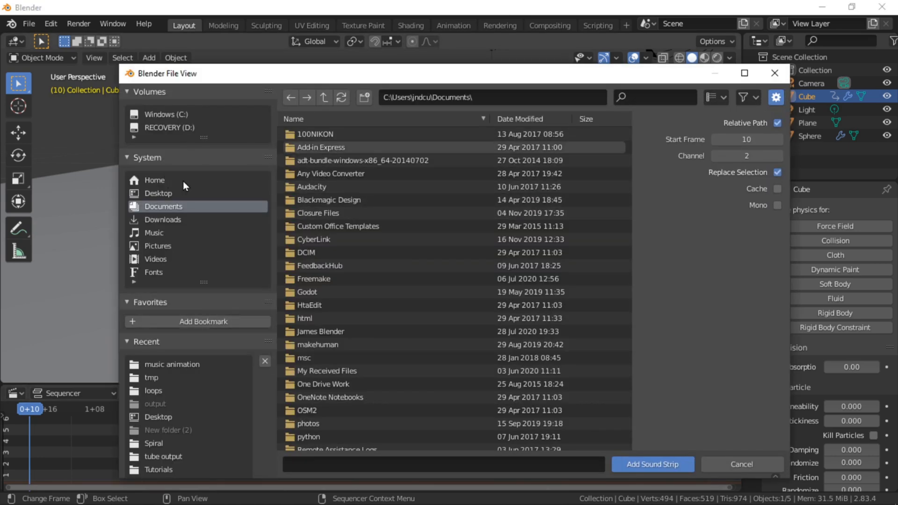
{"action": "left_click", "coordinate": [181, 361]}
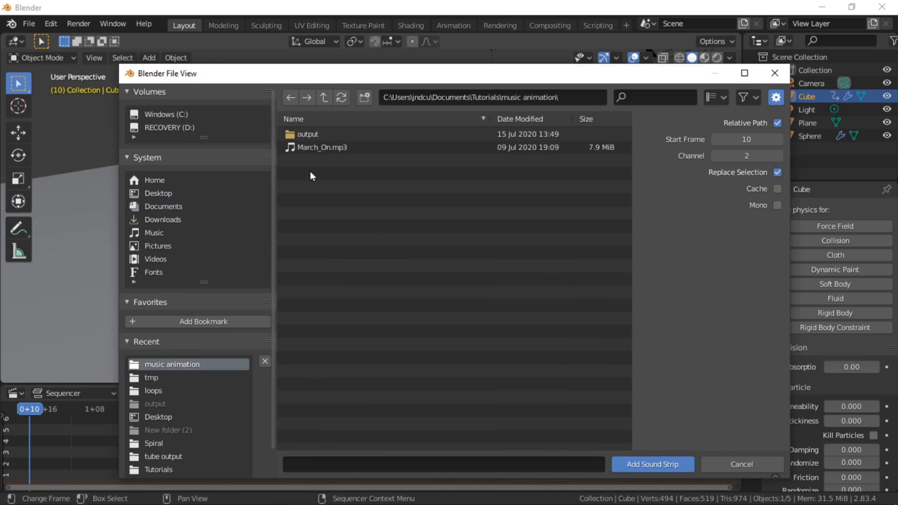
{"action": "left_click", "coordinate": [327, 150]}
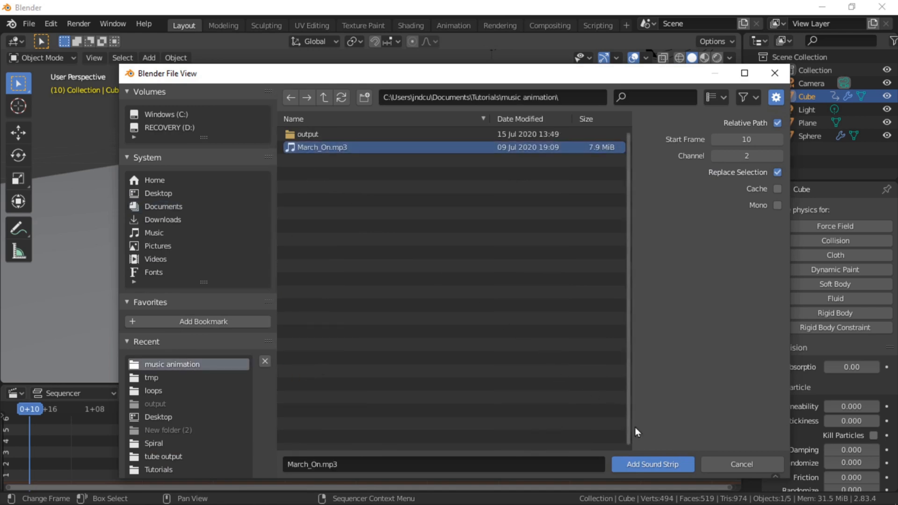
{"action": "left_click", "coordinate": [633, 459]}
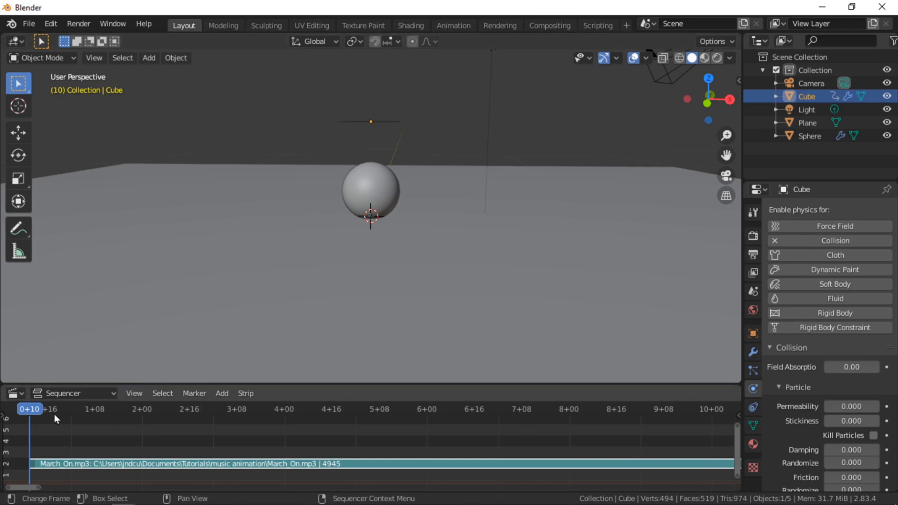
{"action": "left_click_drag", "start_coordinate": [40, 410], "coordinate": [3, 410]}
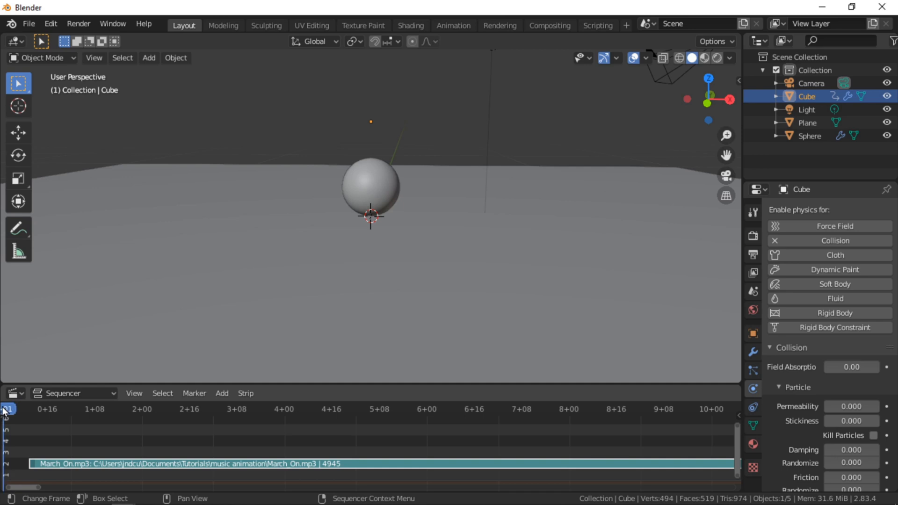
{"action": "key", "text": "space"}
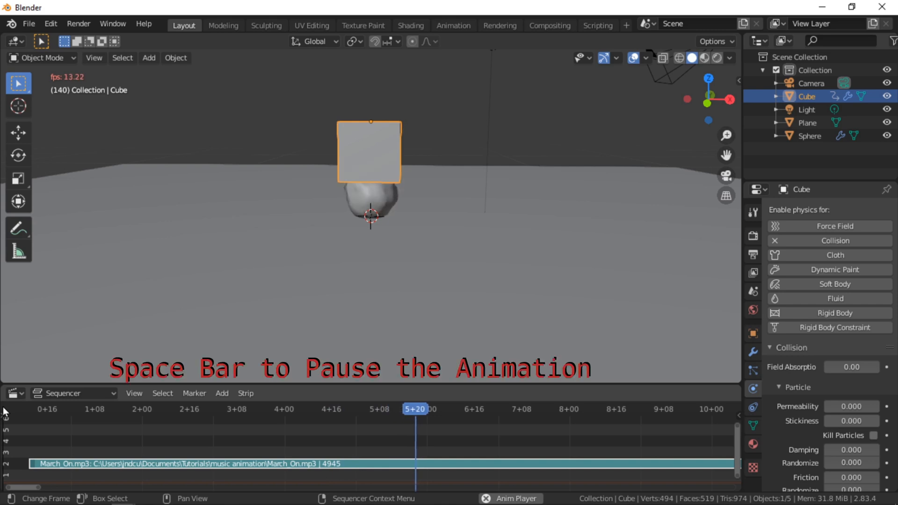
{"action": "key", "text": "space"}
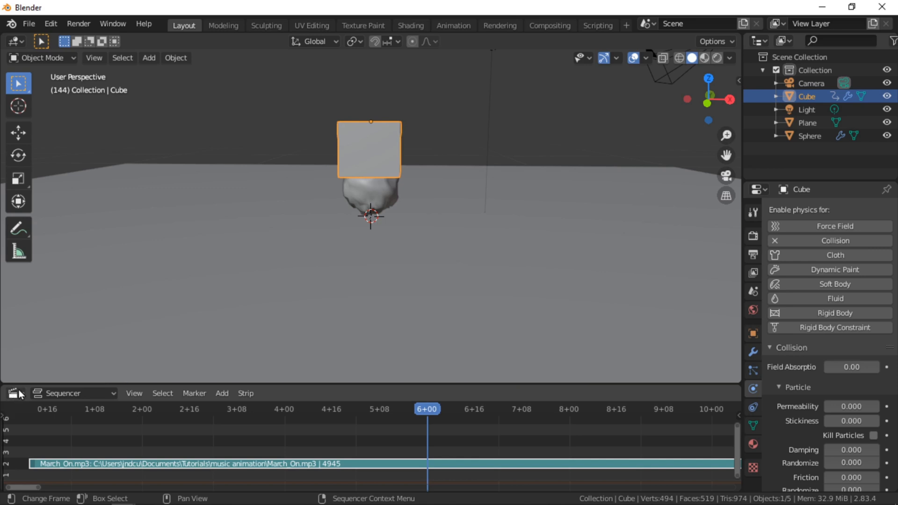
Change the Video Sequencer area back to the Timeline and return to frame 0
{"action": "left_click", "coordinate": [15, 393]}
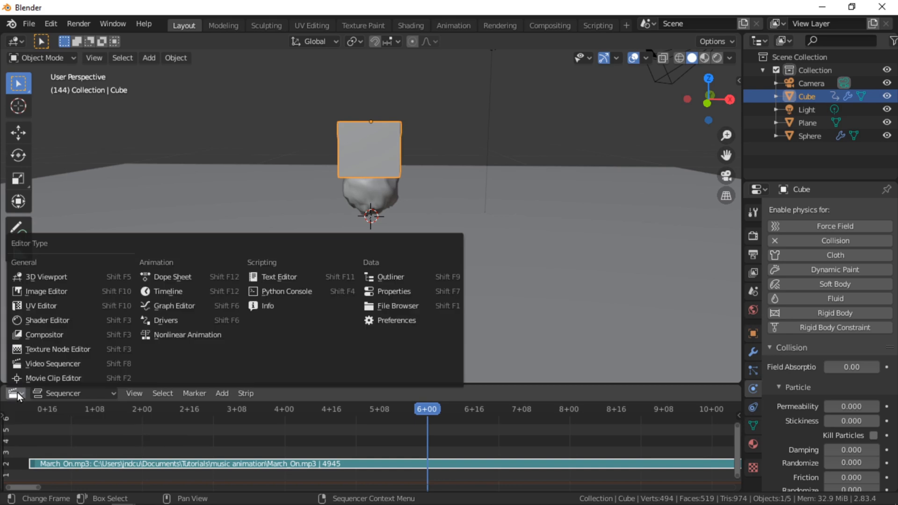
{"action": "left_click", "coordinate": [185, 299]}
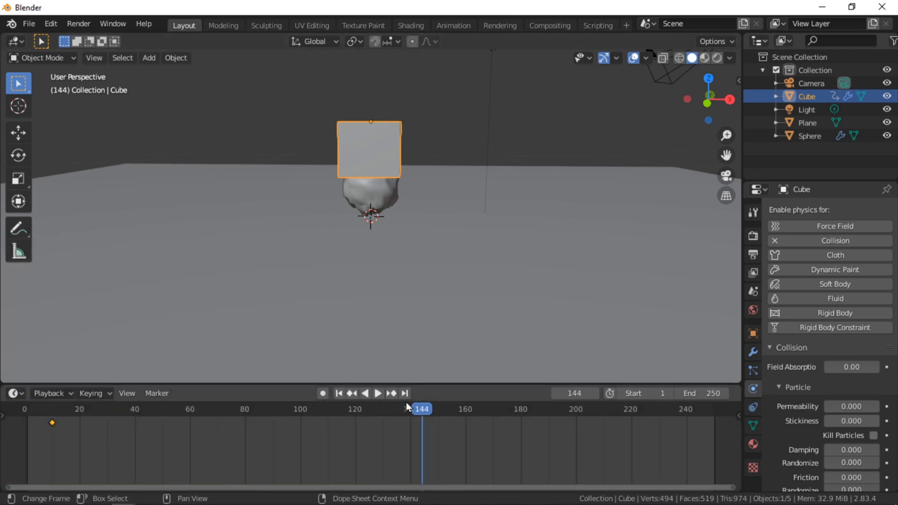
{"action": "left_click_drag", "start_coordinate": [426, 407], "coordinate": [18, 382]}
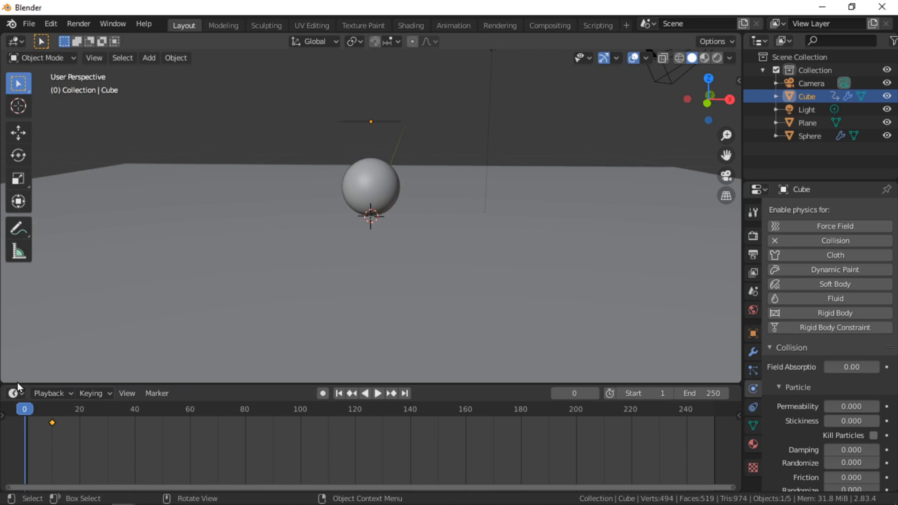
{"action": "left_click", "coordinate": [161, 393]}
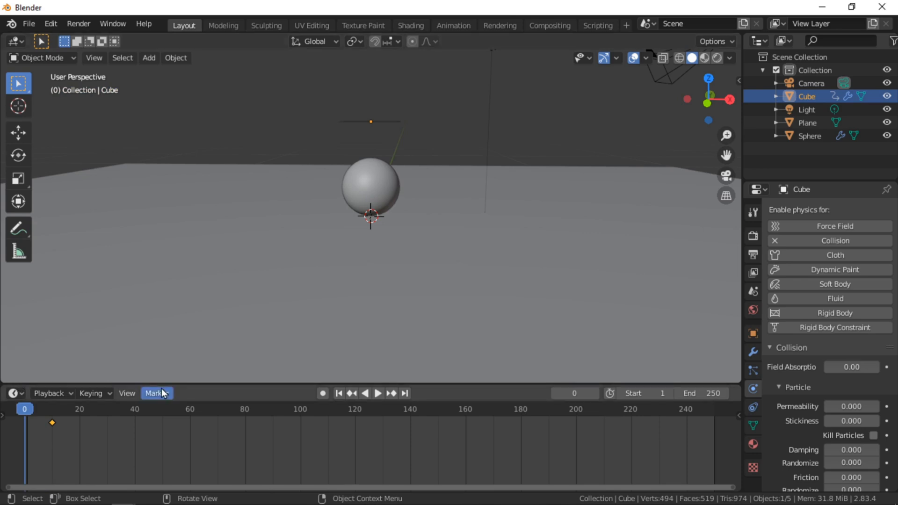
Select the sphere, expand its soft body Edges settings and set Pull to 0.8
{"action": "left_click", "coordinate": [373, 184]}
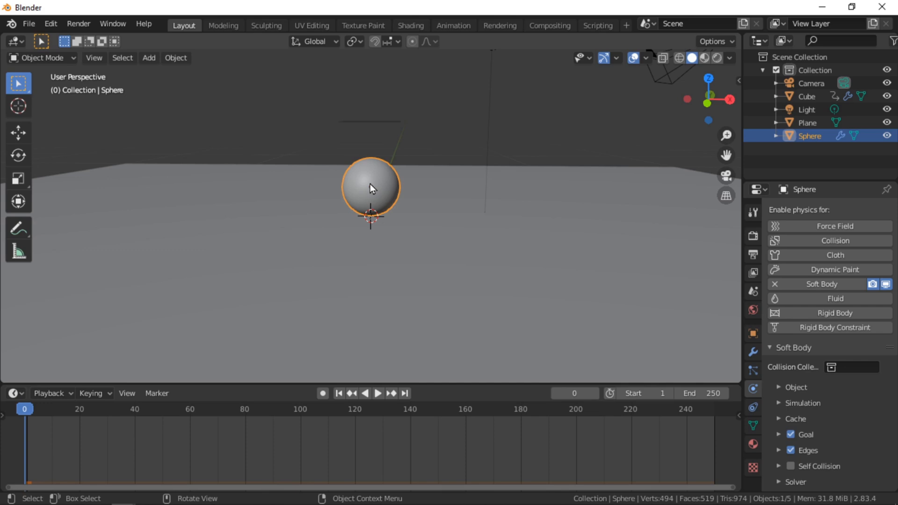
{"action": "scroll", "coordinate": [789, 405], "scroll_direction": "down", "scroll_amount": 1}
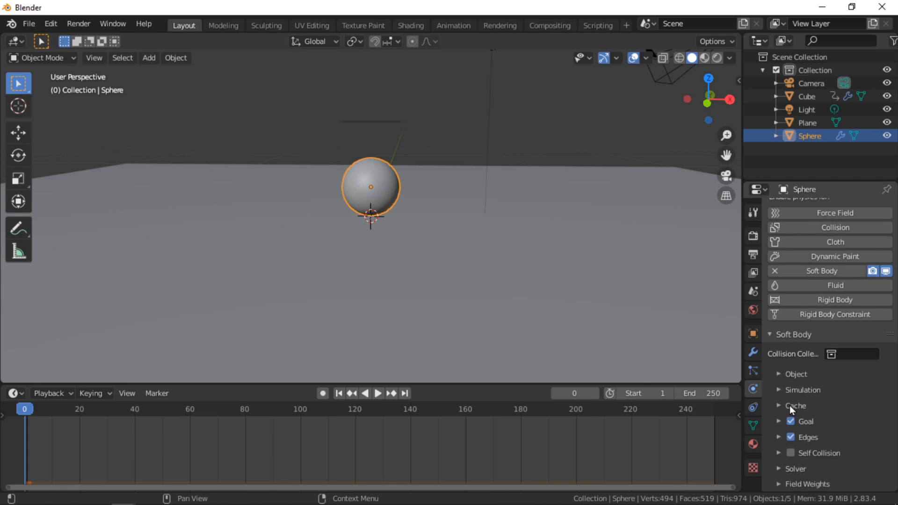
{"action": "left_click", "coordinate": [779, 436]}
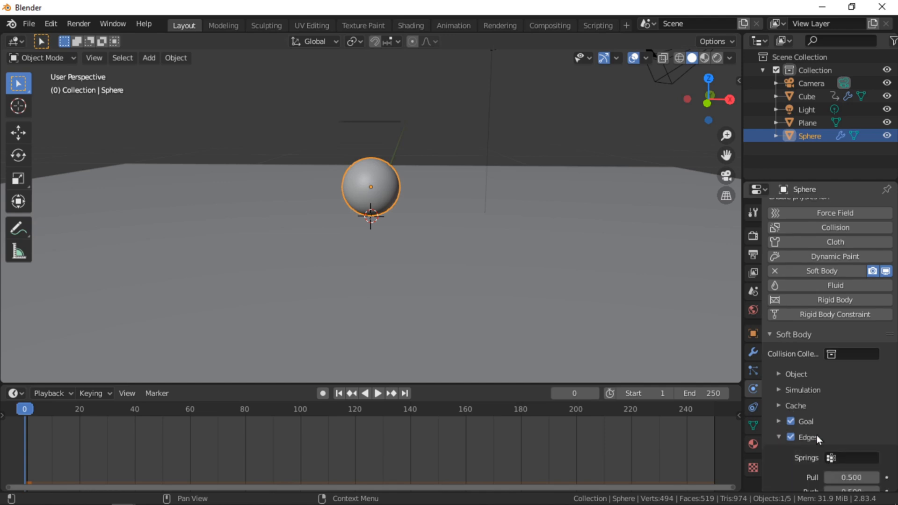
{"action": "scroll", "coordinate": [824, 439], "scroll_direction": "down", "scroll_amount": 6}
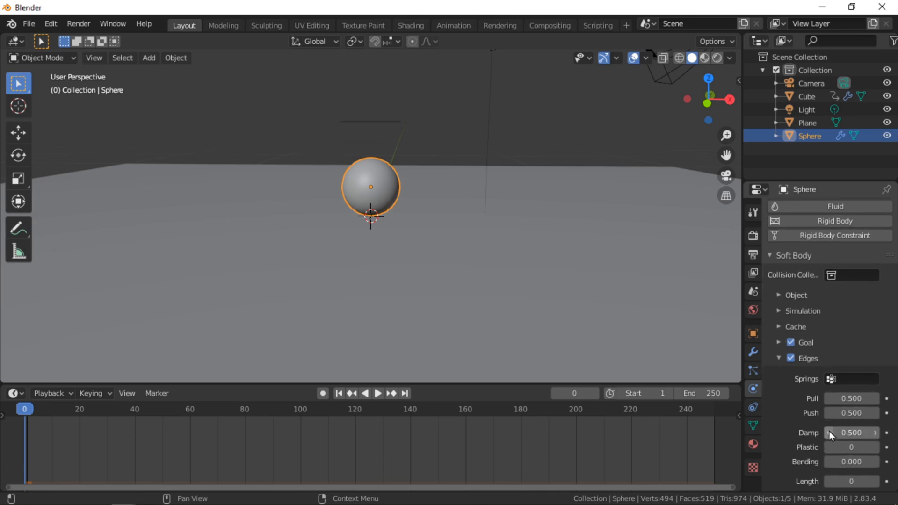
{"action": "left_click", "coordinate": [851, 398]}
{"action": "type", "text": "0.5"}
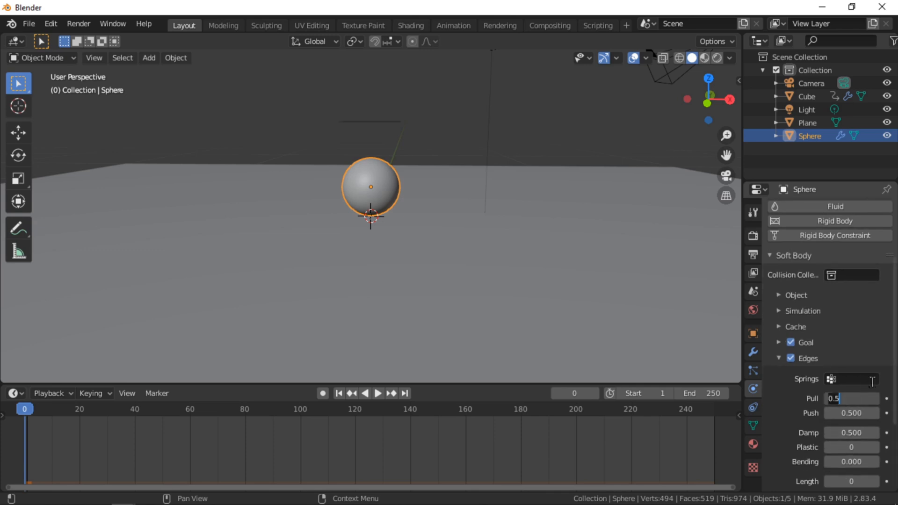
{"action": "key", "text": "BackSpace"}
{"action": "key", "text": "BackSpace"}
{"action": "key", "text": "BackSpace"}
{"action": "type", "text": ".8"}
{"action": "key", "text": "Return"}
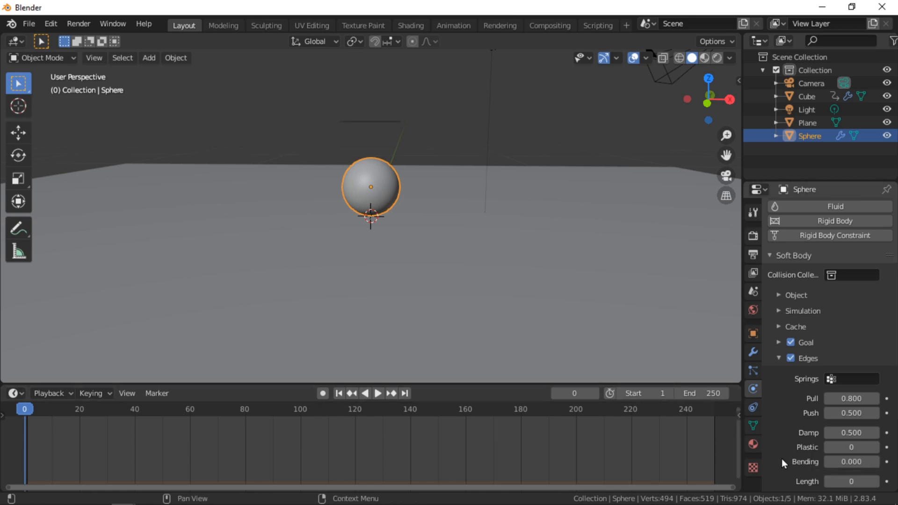
Set the sphere's soft body edge Bending to 0.7 and play the animation to check the deformation
{"action": "left_click", "coordinate": [844, 461]}
{"action": "type", "text": "0.0"}
{"action": "key", "text": "BackSpace"}
{"action": "key", "text": "BackSpace"}
{"action": "key", "text": "BackSpace"}
{"action": "type", "text": ".7"}
{"action": "key", "text": "Return"}
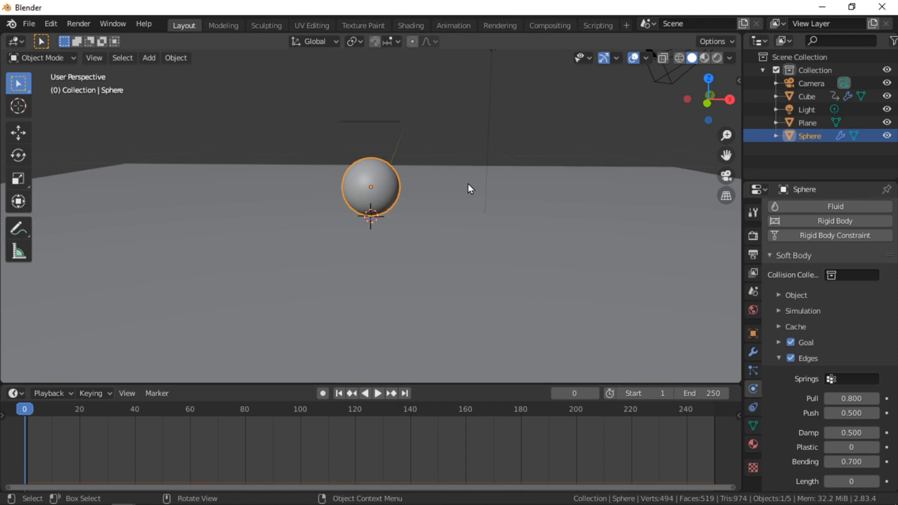
{"action": "key", "text": "space"}
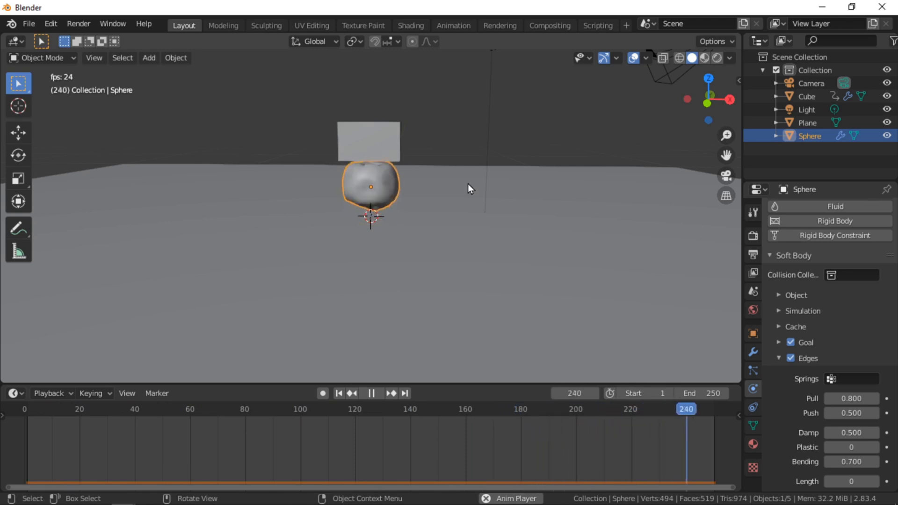
{"action": "key", "text": "space"}
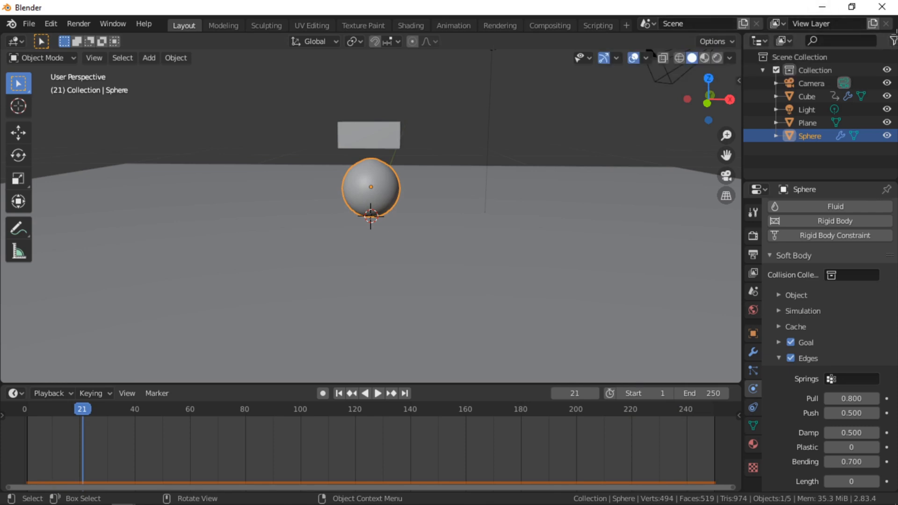
Show the Disable in Viewports and Disable in Renders restriction toggles in the Outliner
{"action": "left_click", "coordinate": [892, 42]}
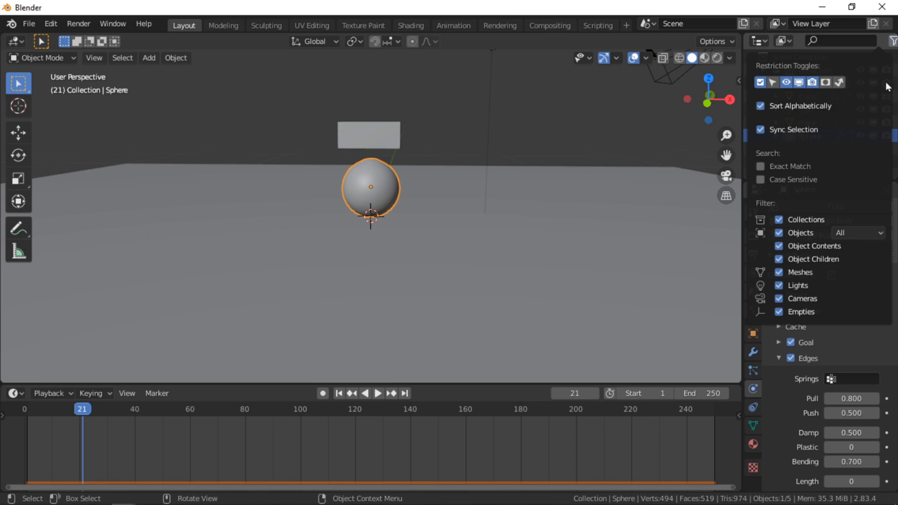
{"action": "left_click", "coordinate": [893, 43]}
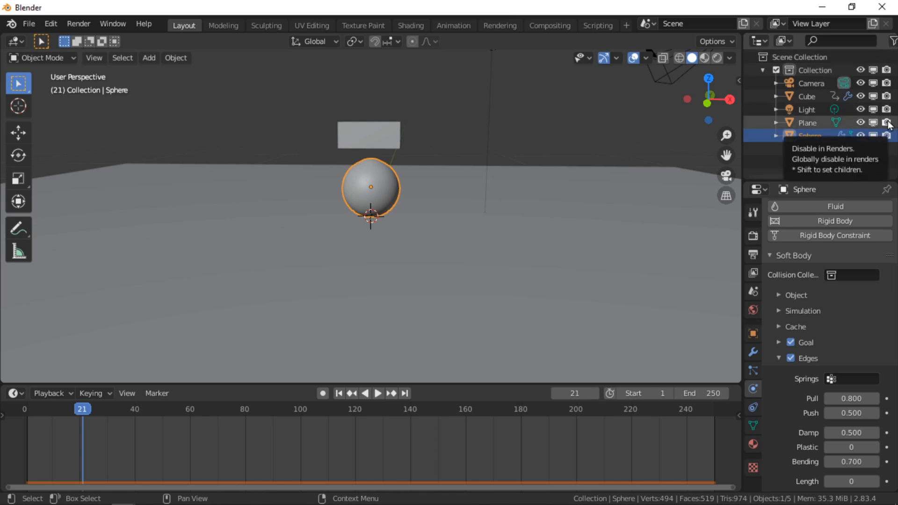
{"action": "left_click", "coordinate": [873, 123]}
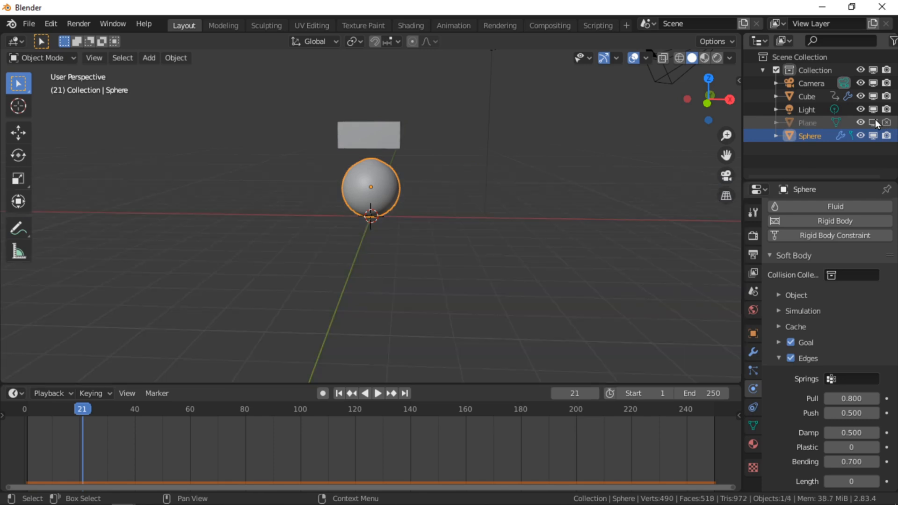
{"action": "left_click", "coordinate": [873, 120]}
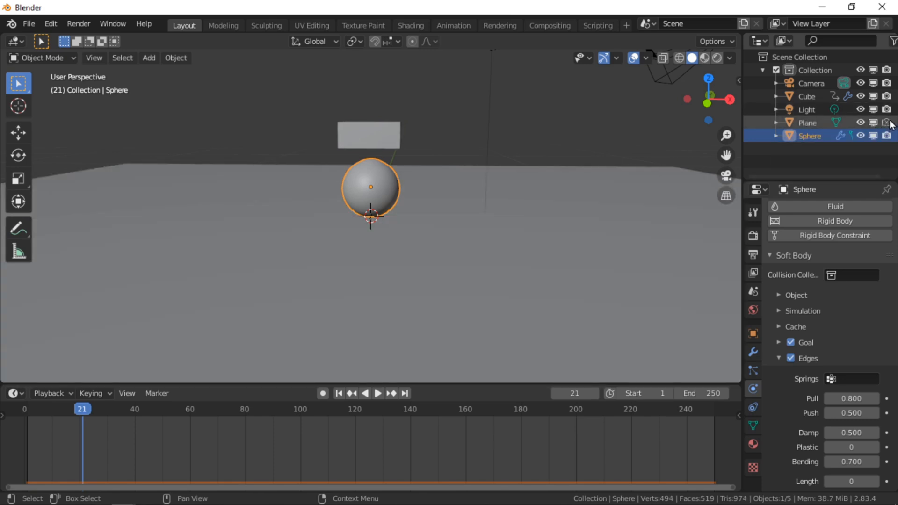
{"action": "left_click", "coordinate": [888, 122]}
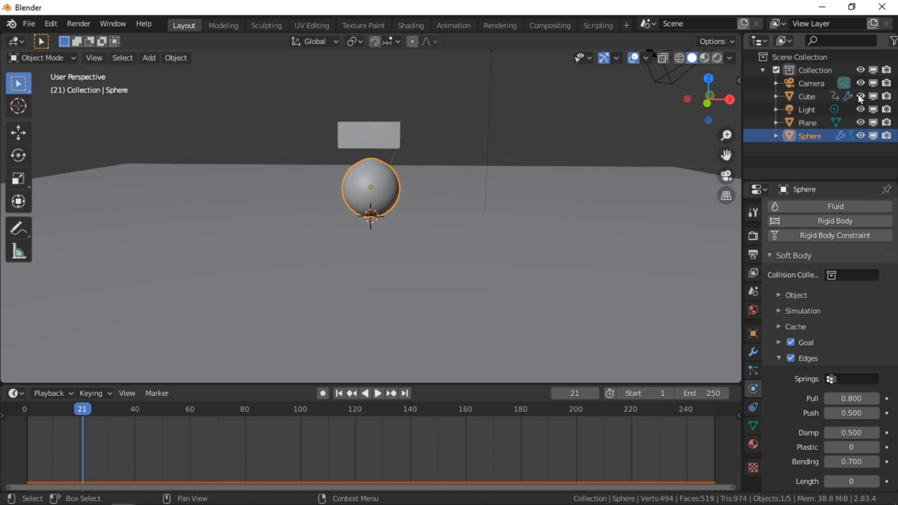
Disable the cube in viewports and renders, and preview the animation of the sphere alone
{"action": "left_click", "coordinate": [873, 96]}
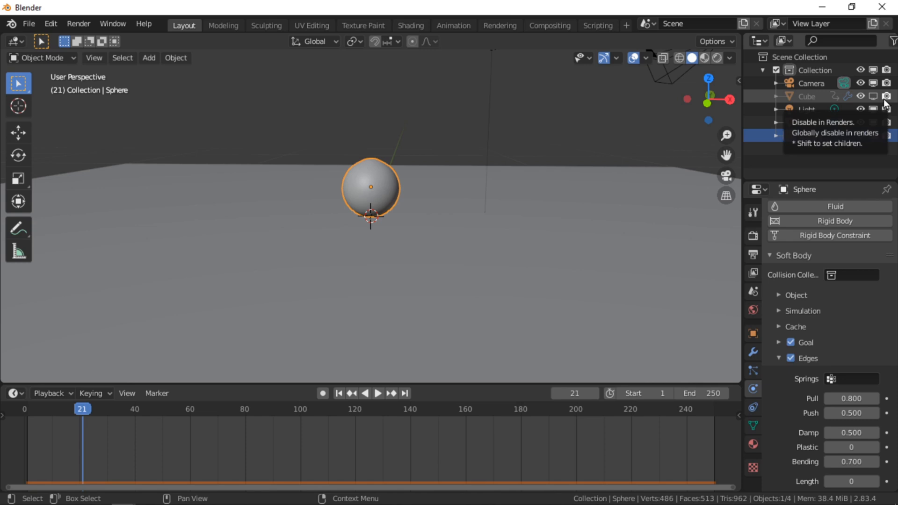
{"action": "left_click", "coordinate": [885, 98]}
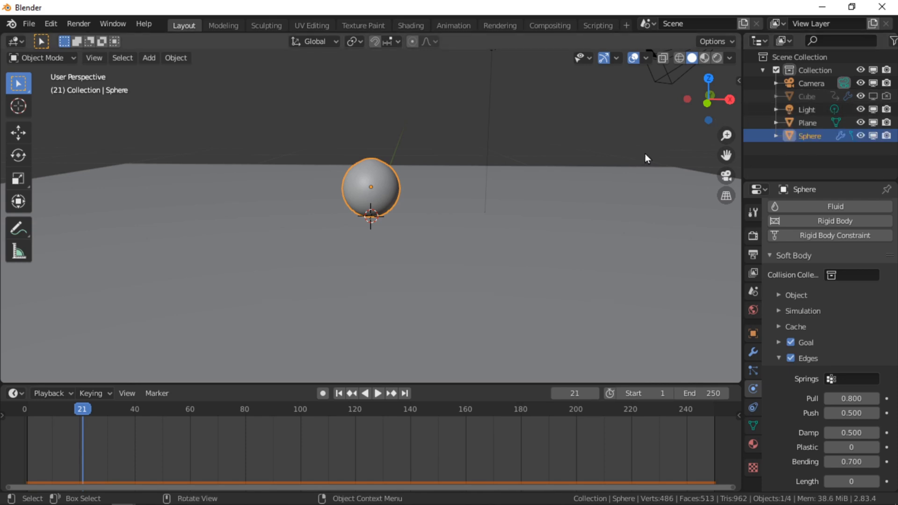
{"action": "key", "text": "space"}
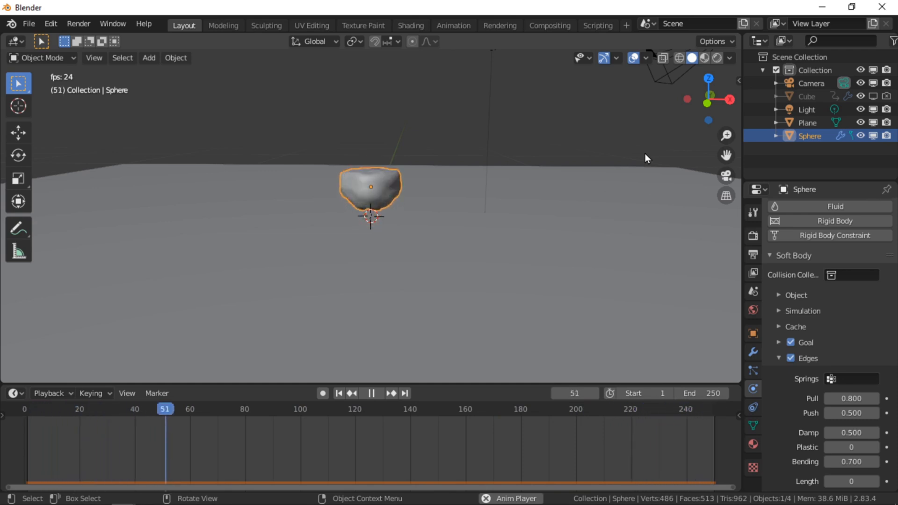
{"action": "key", "text": "space"}
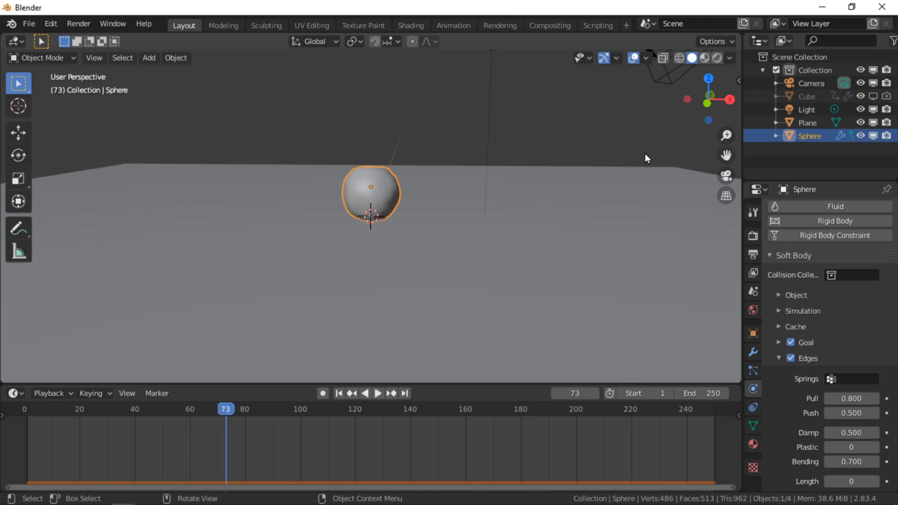